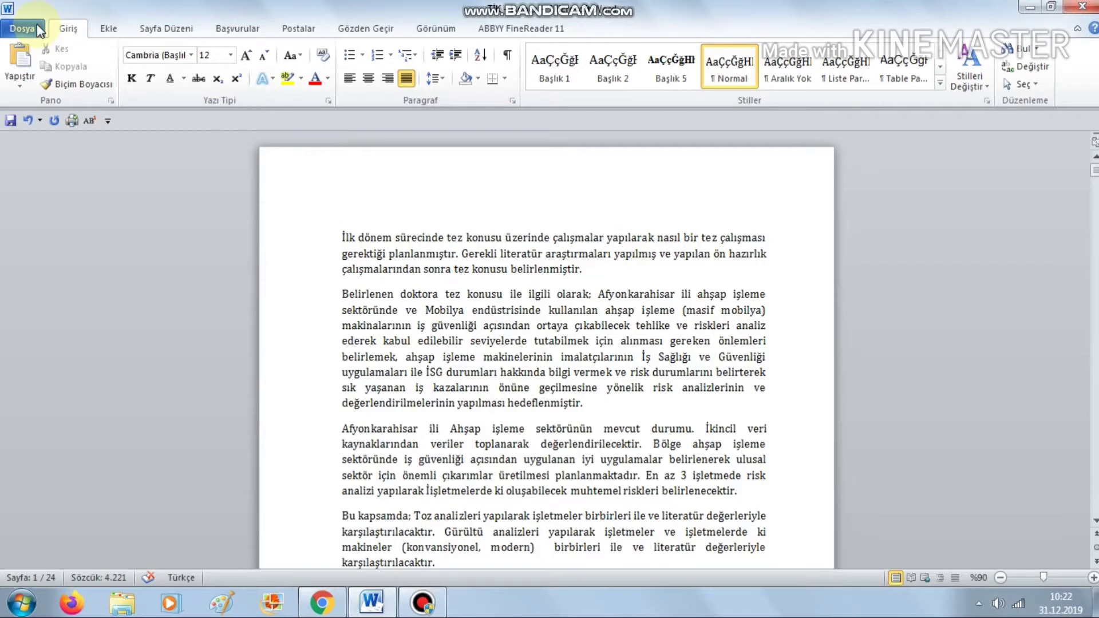
Step: Show the Info page for 'TİK - 1.docx' with all document properties expanded
click(38, 25)
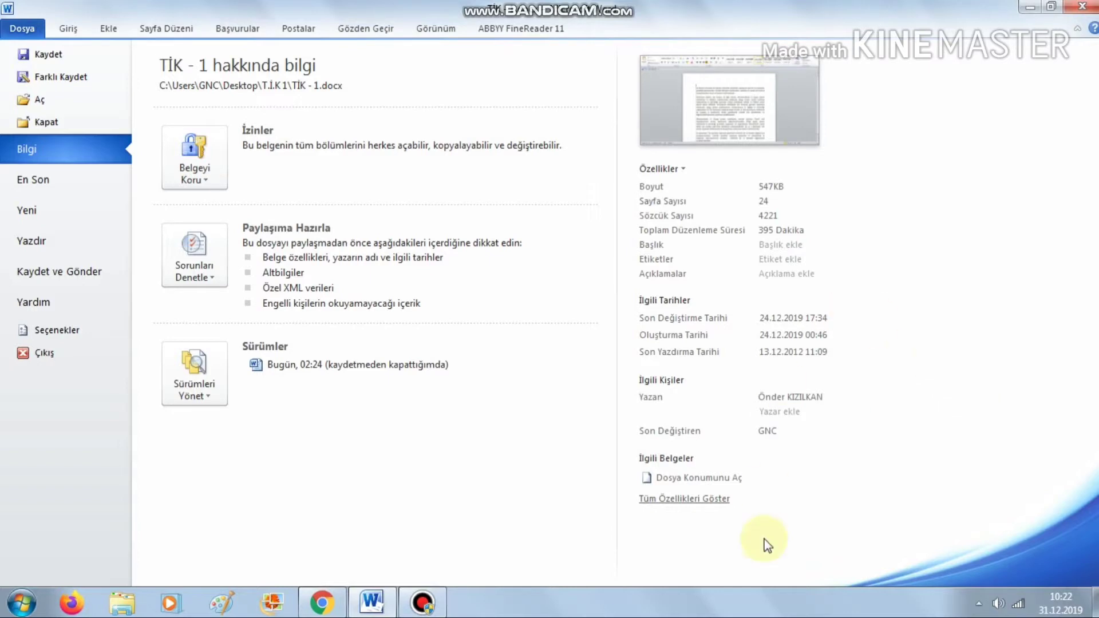
click(693, 499)
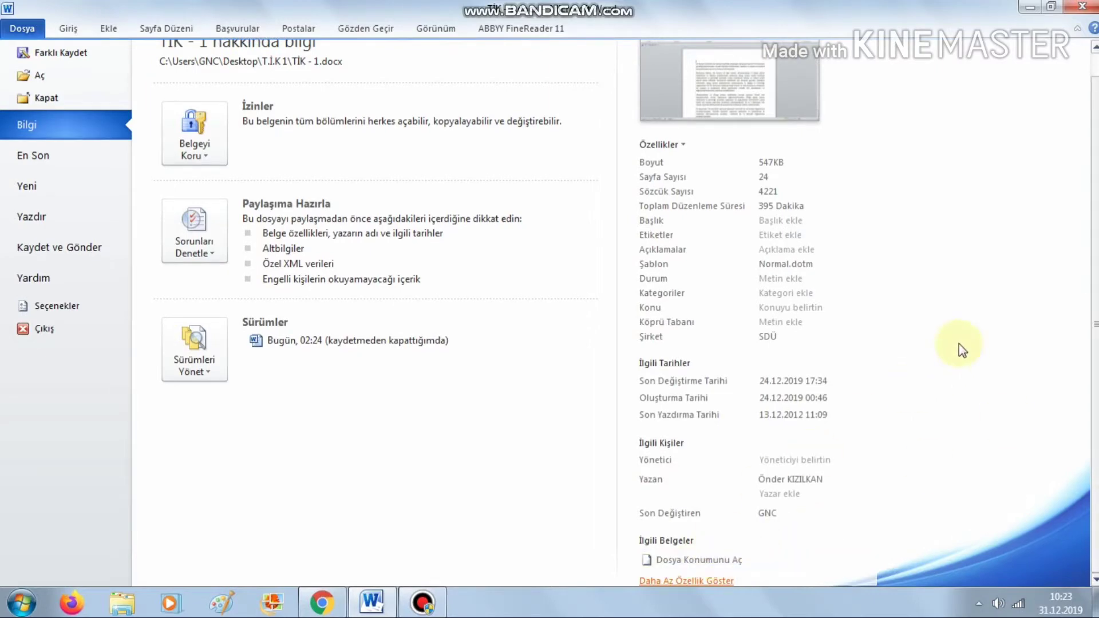
scroll(452, 191, up, 2)
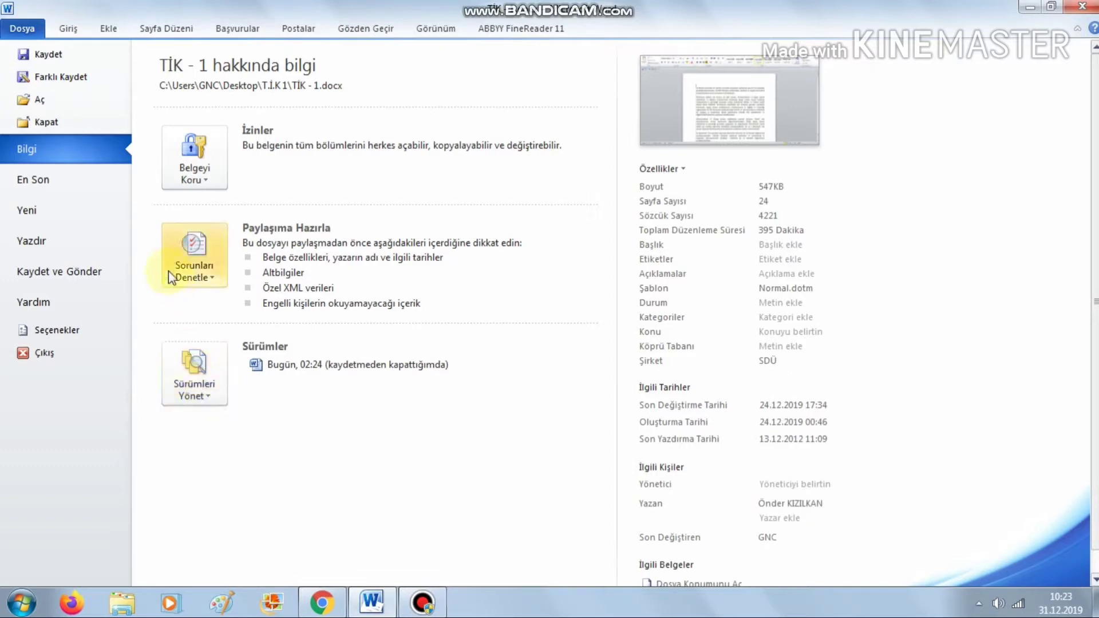
Step: Open the Protect Document (Belgeyi Koru) options list, dismissing the colour-scheme warning
click(212, 181)
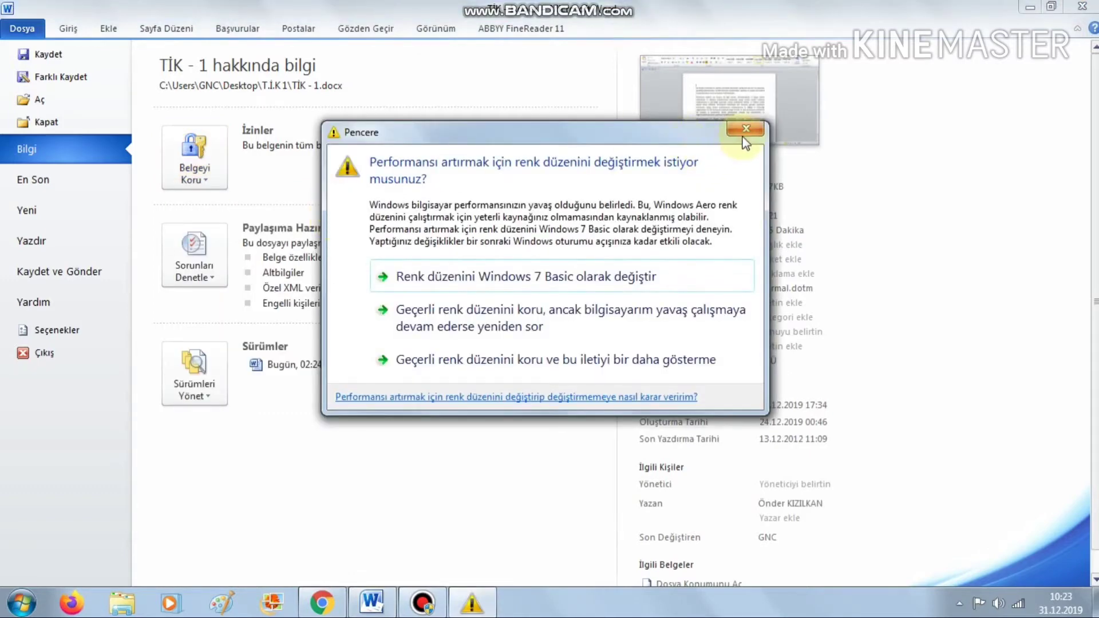
click(744, 128)
click(197, 172)
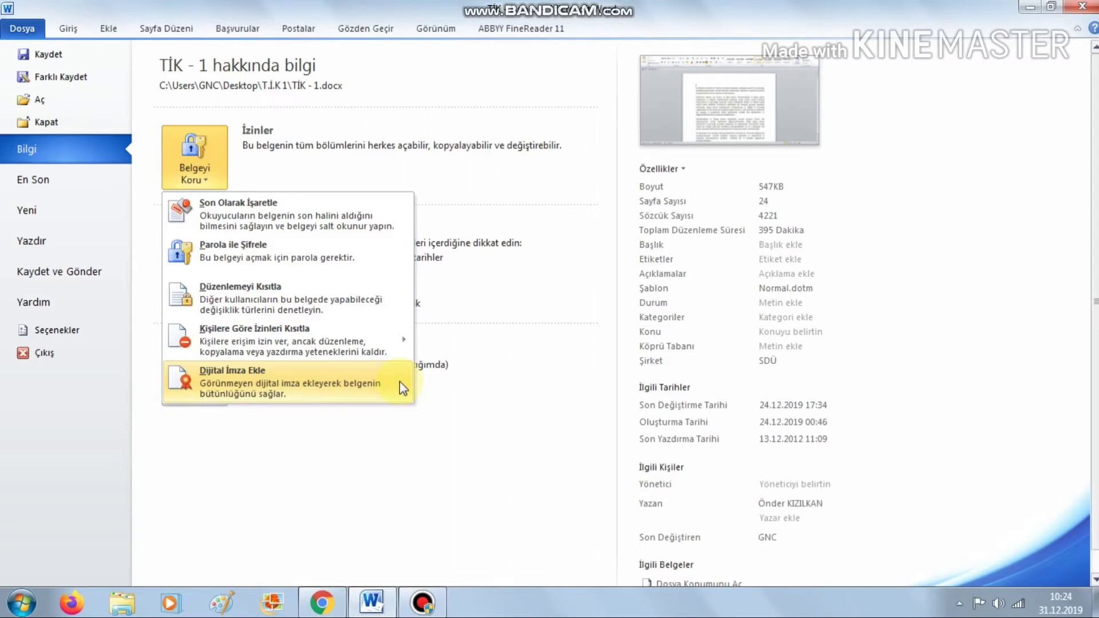
Step: Review the Check for Issues options, then open Manage Versions to recover unsaved documents
click(397, 504)
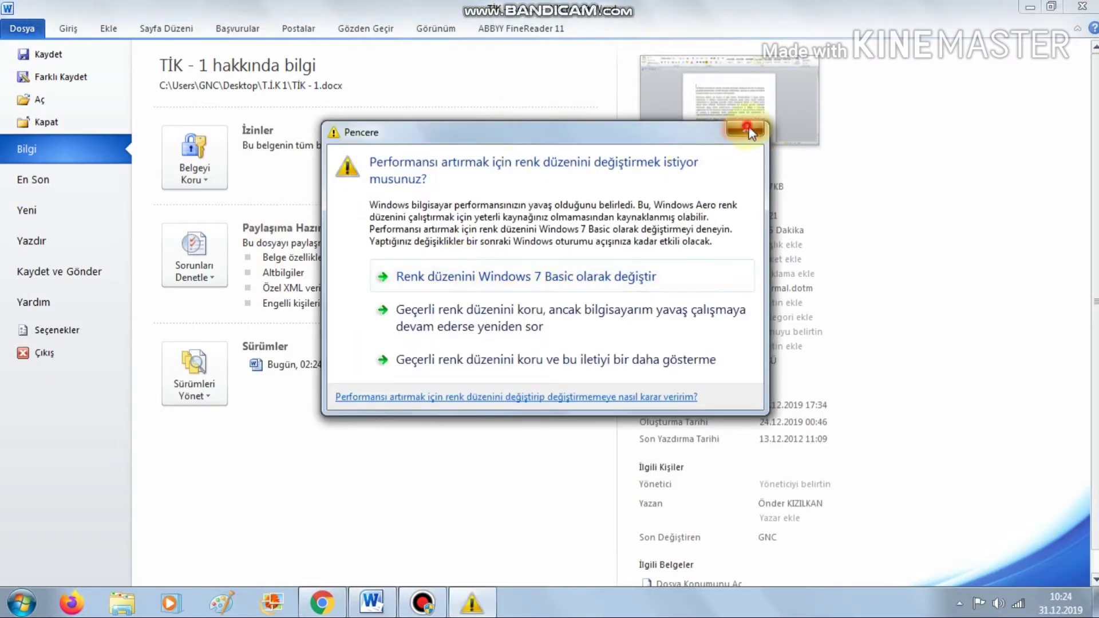
click(751, 132)
click(215, 277)
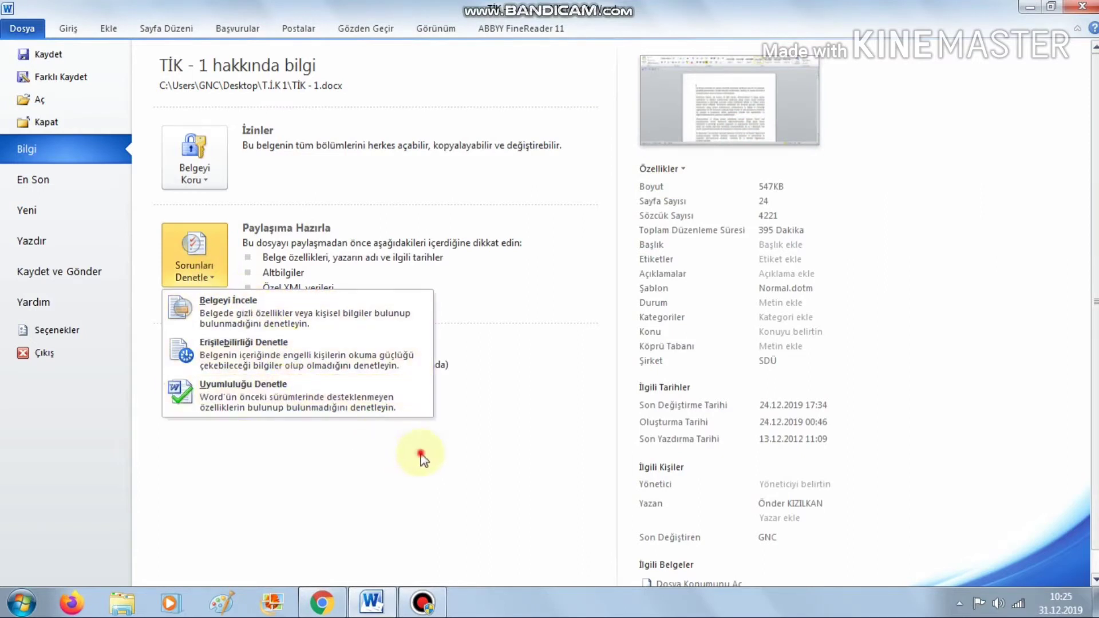
click(341, 424)
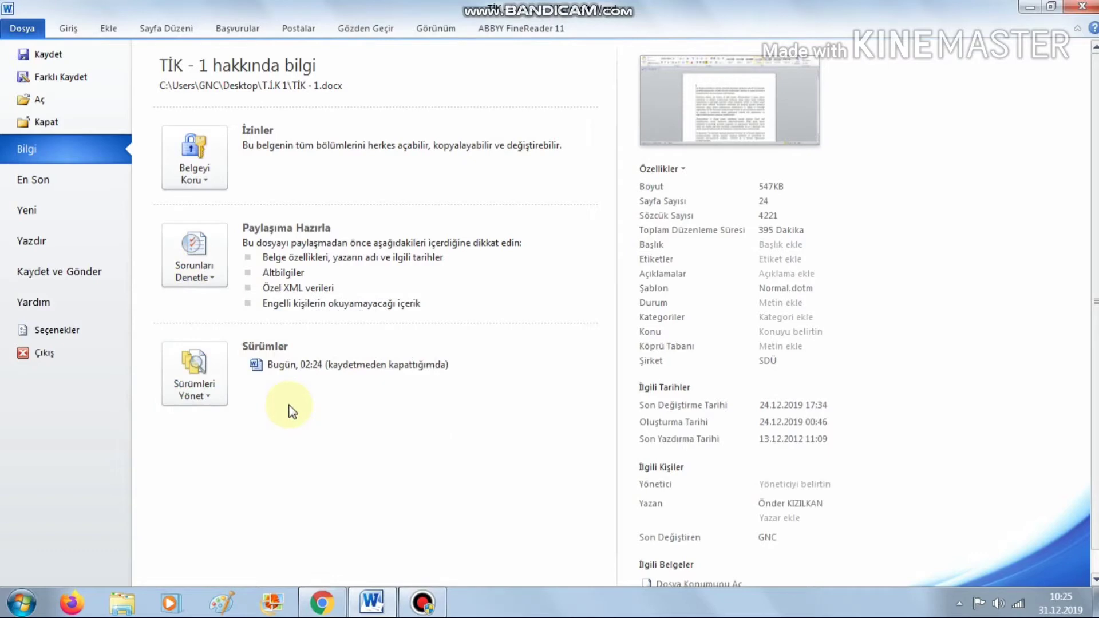
click(213, 395)
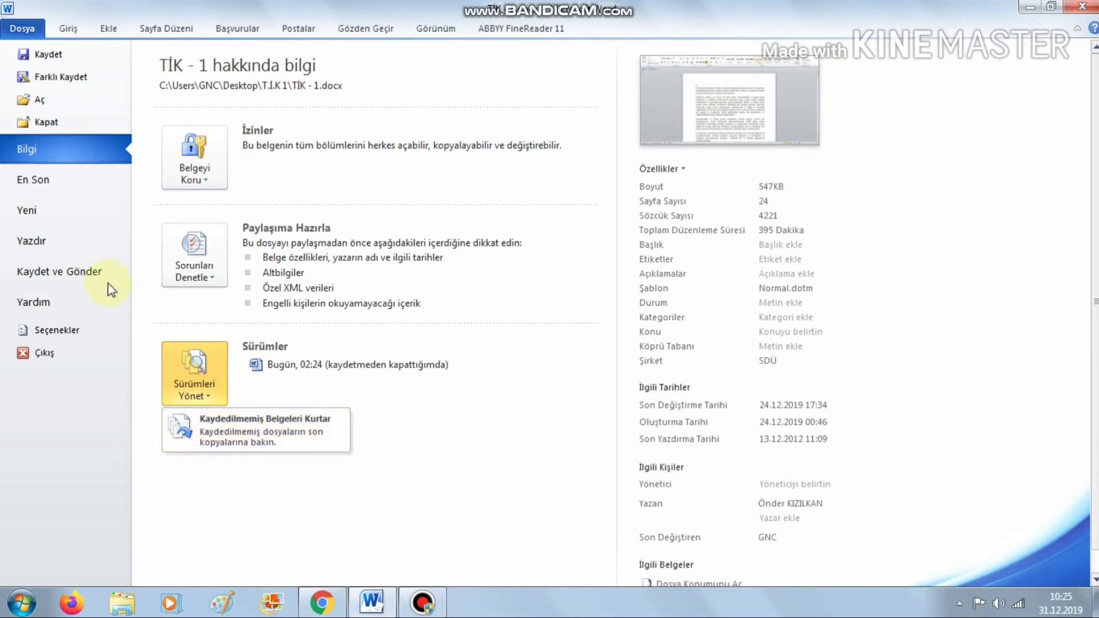
Step: Save 'TİK - 1.docx' with Ctrl+S and return to the document's editing view
click(86, 55)
key(ctrl+s)
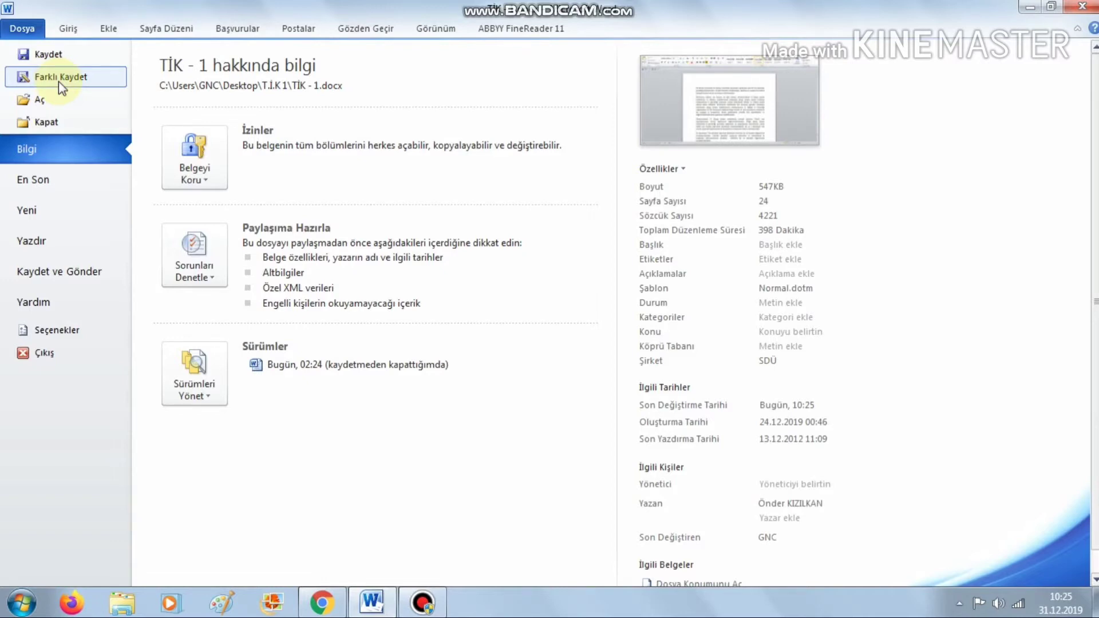
key(Escape)
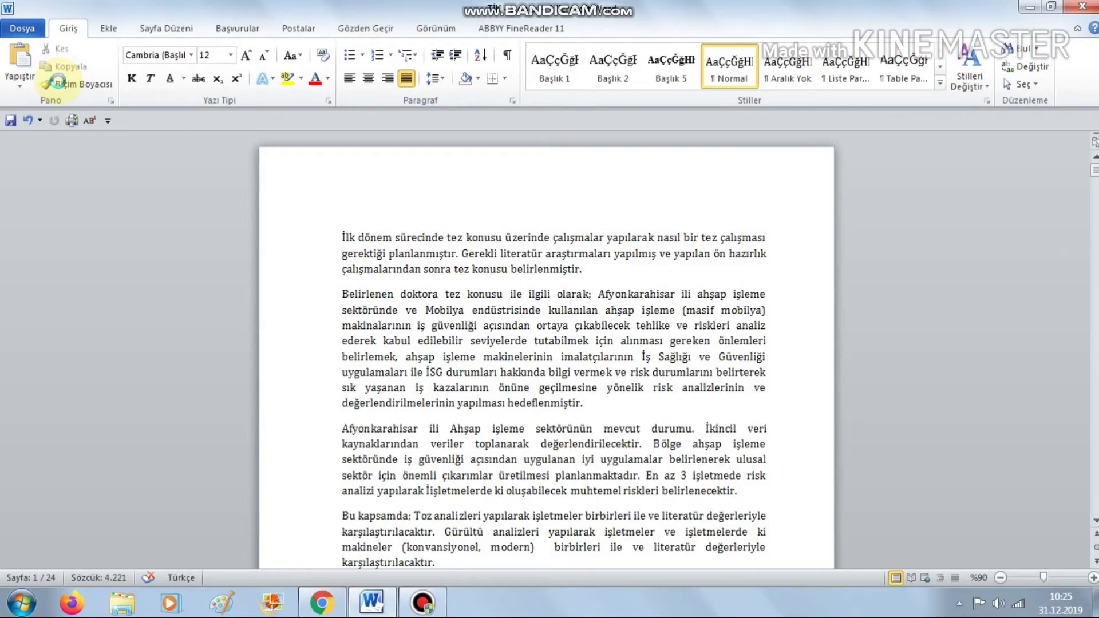
Step: Browse Save As file formats and the Desktop folder, cancel, and return to the Info page
key(F12)
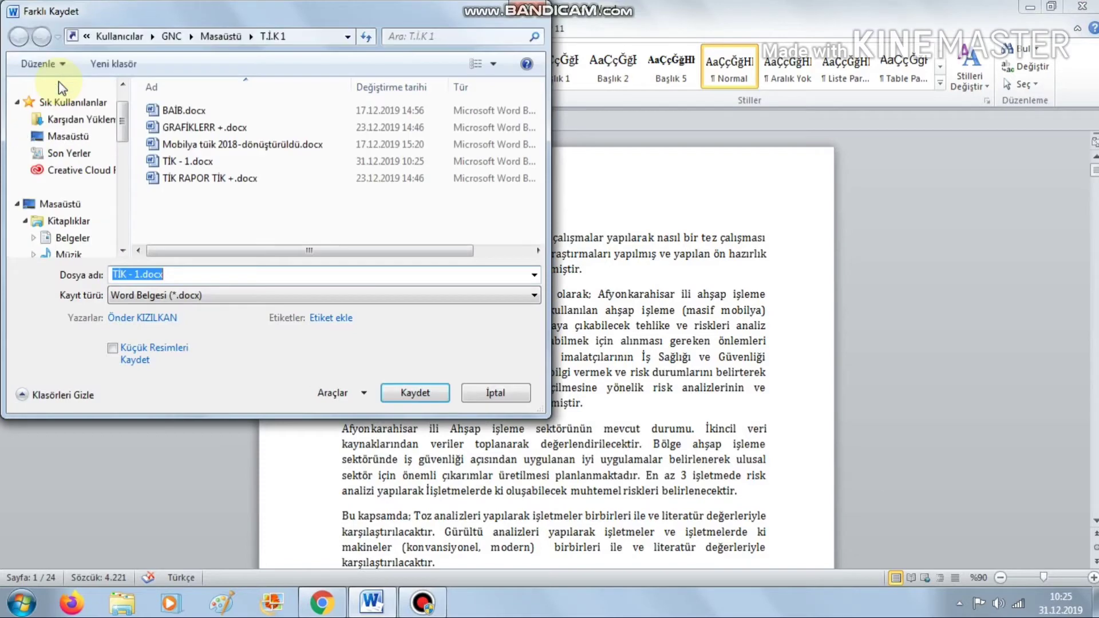
click(157, 295)
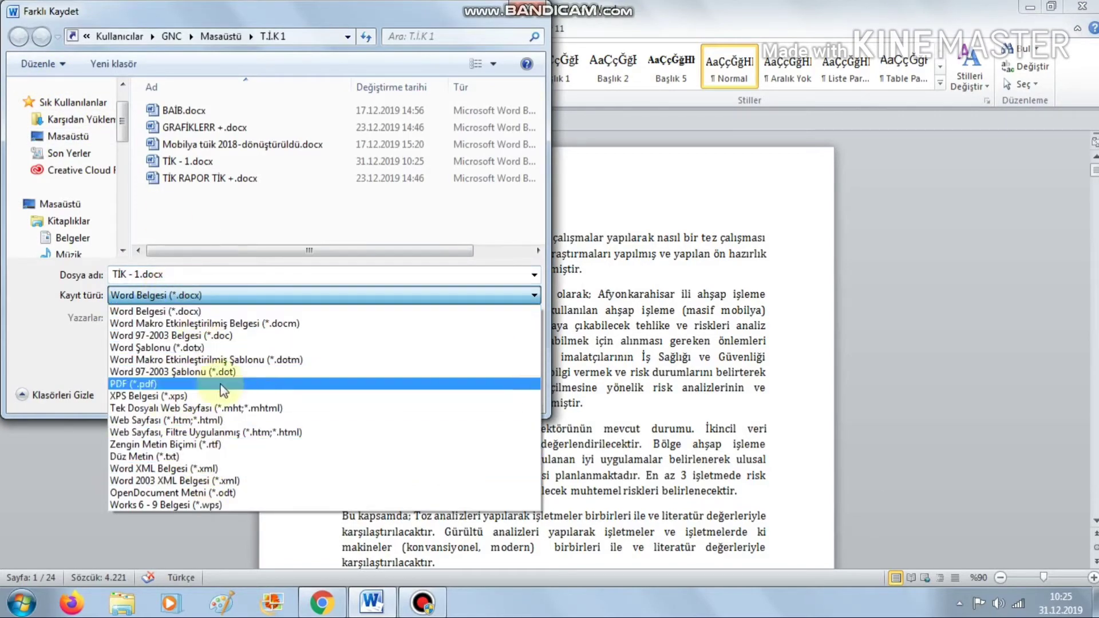
click(197, 311)
click(190, 273)
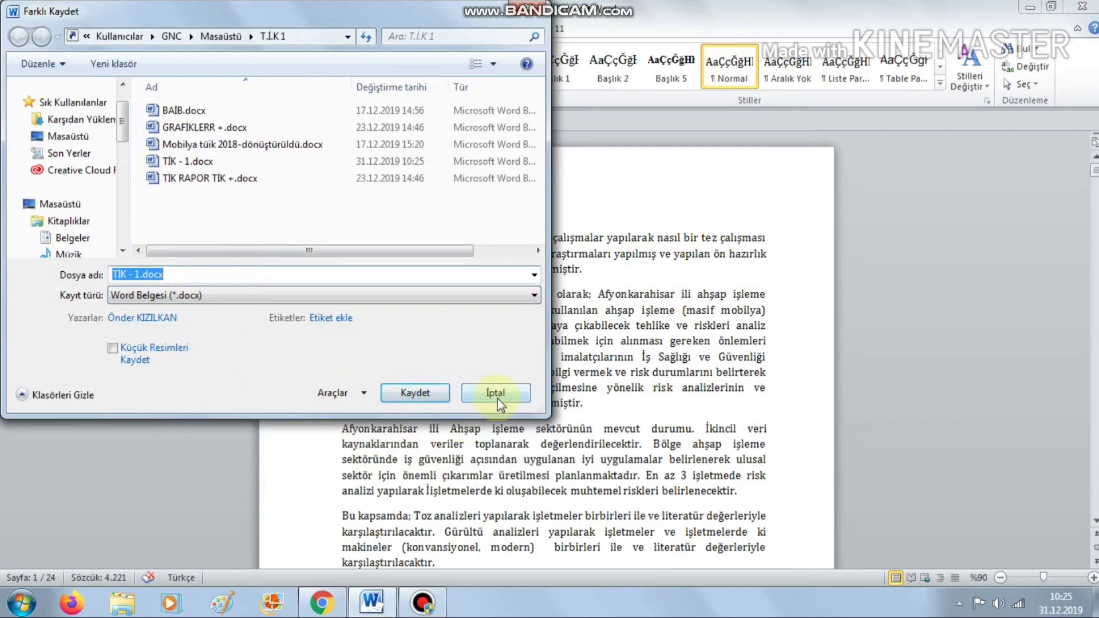
mouse_move(68, 154)
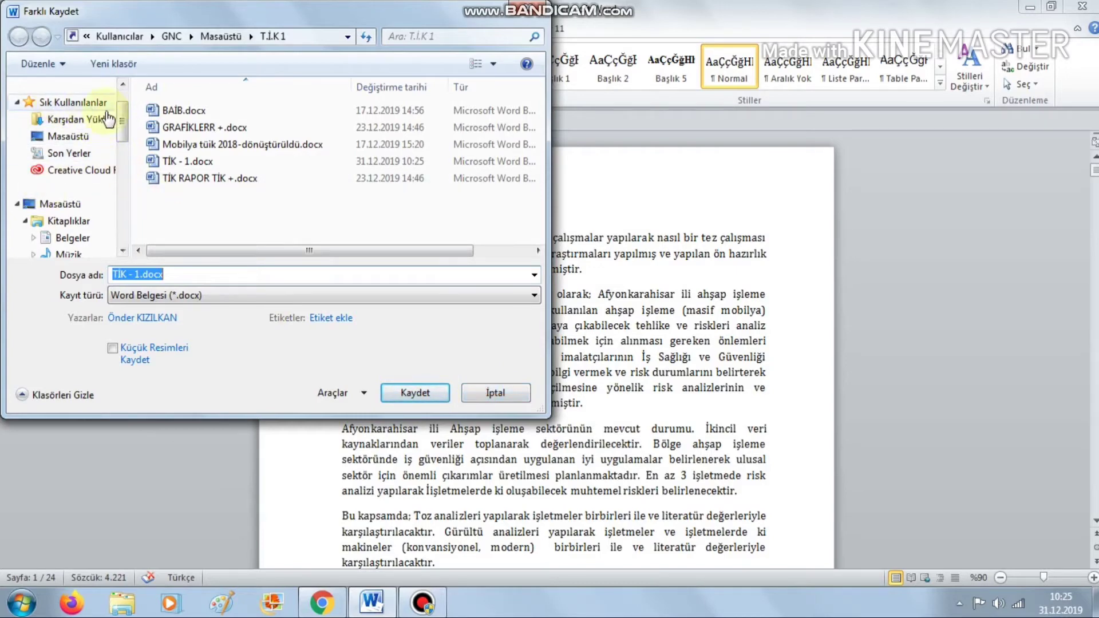
click(69, 137)
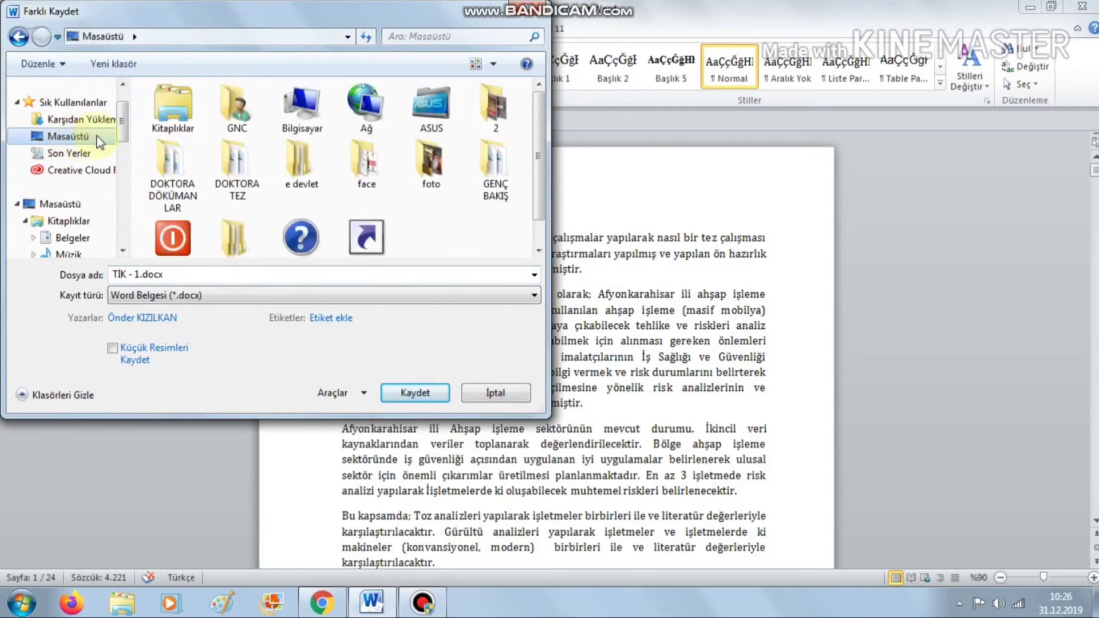
scroll(543, 139, down, 2)
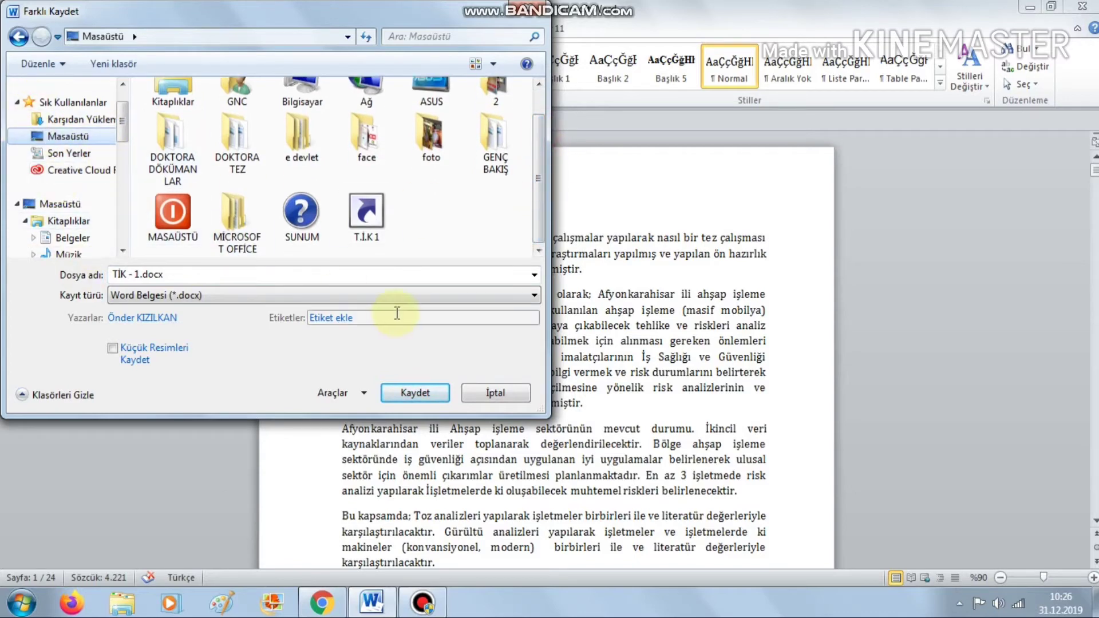
click(516, 396)
click(23, 30)
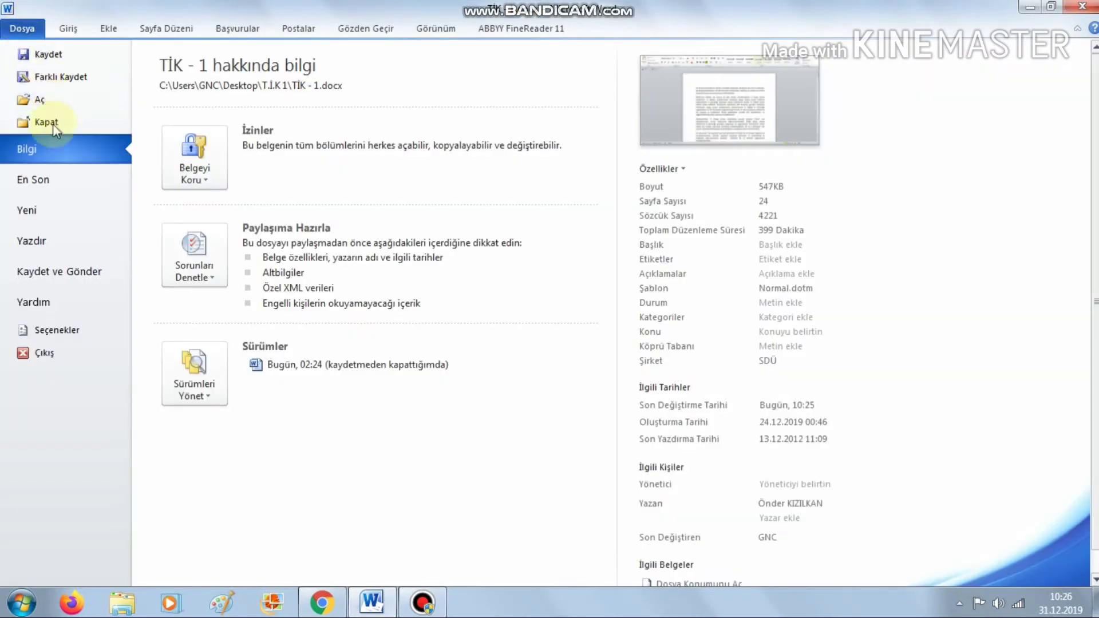
Step: Browse Recent documents and New templates, then show the Print page previewing page 1 of 24
click(44, 189)
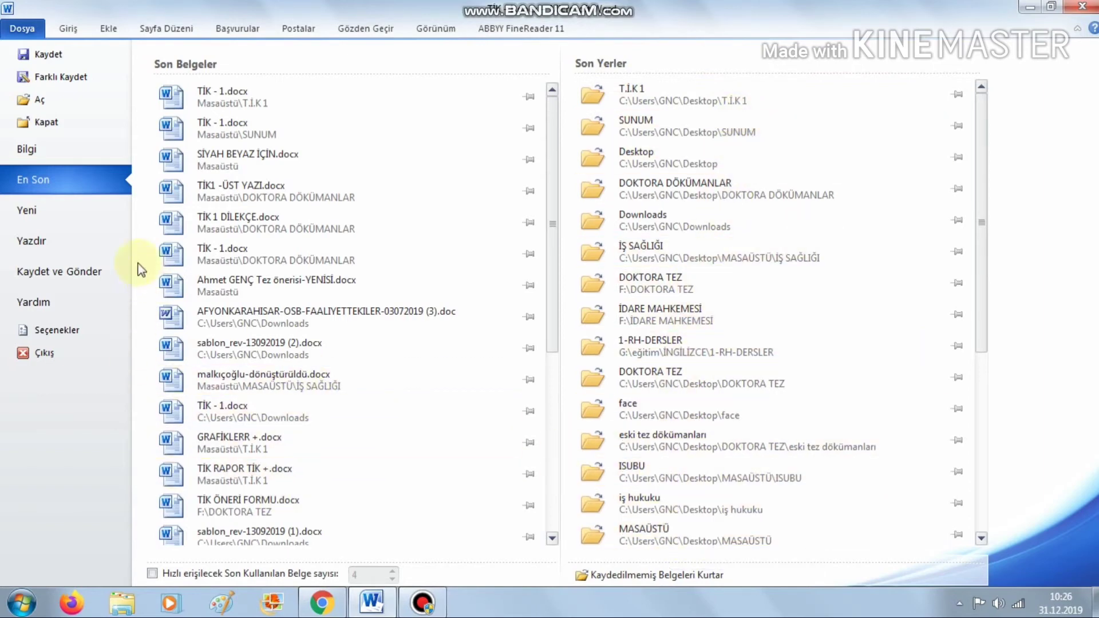
click(70, 217)
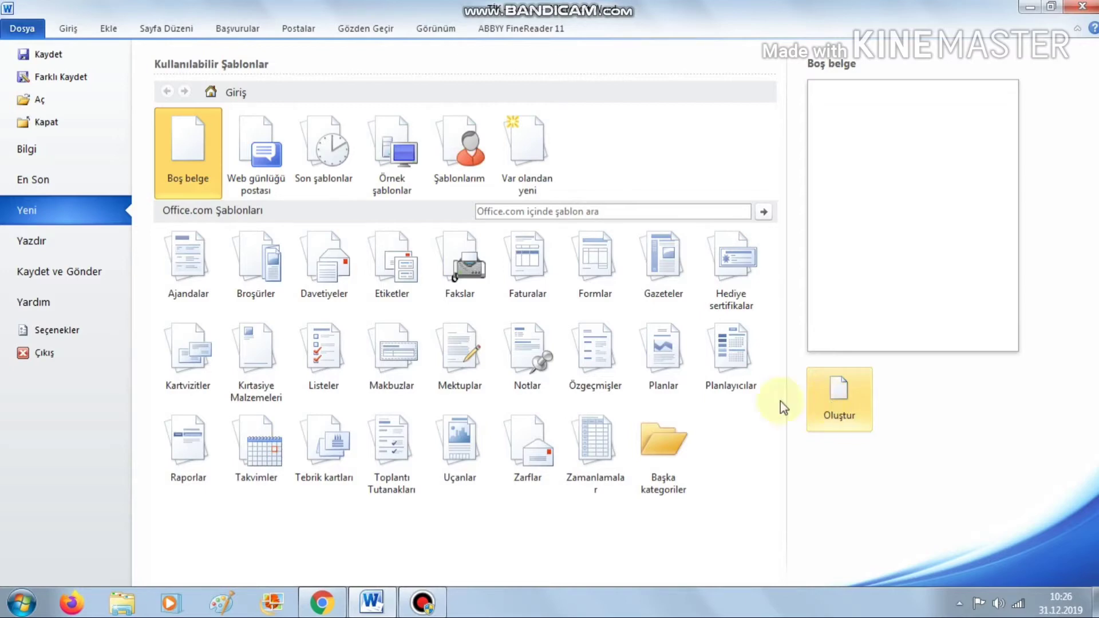
click(56, 241)
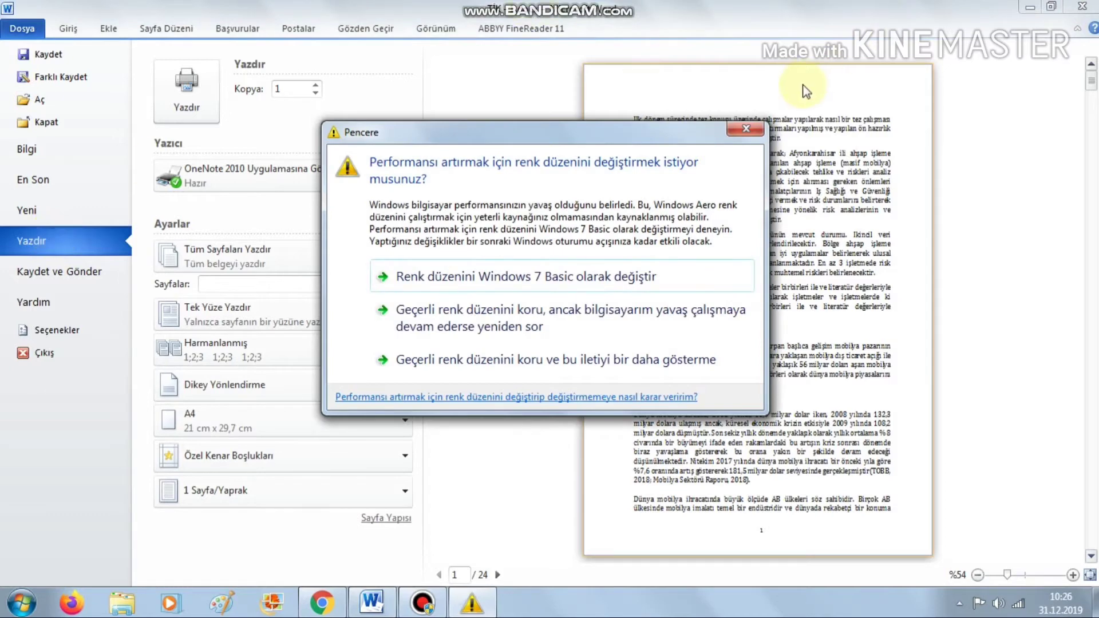
Step: Check the printer list, keeping OneNote 2010 as the printer
click(746, 128)
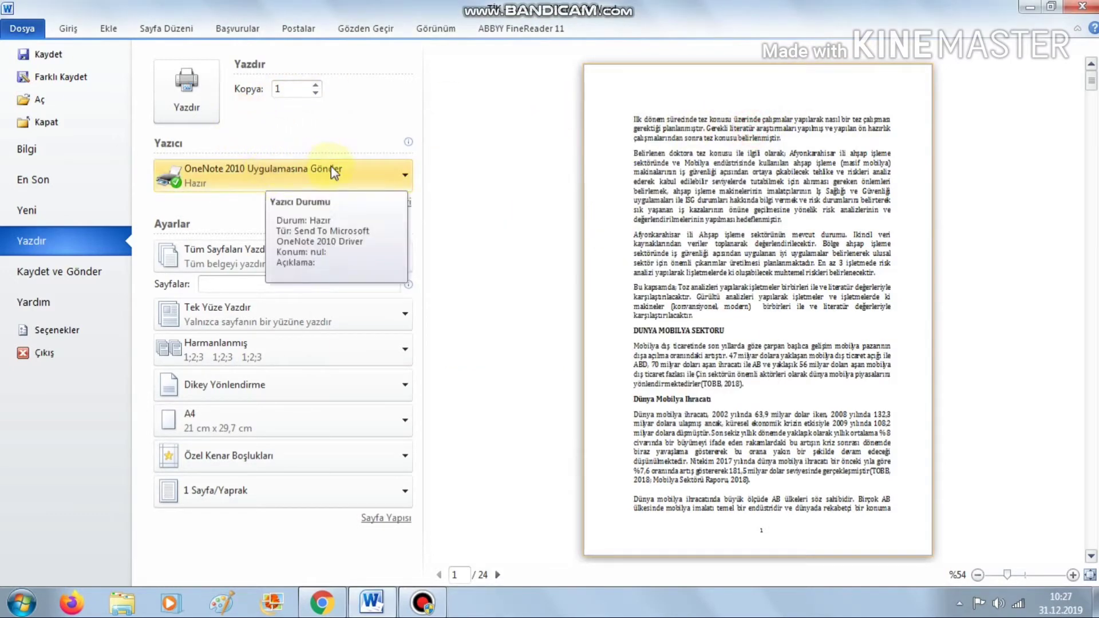
click(405, 177)
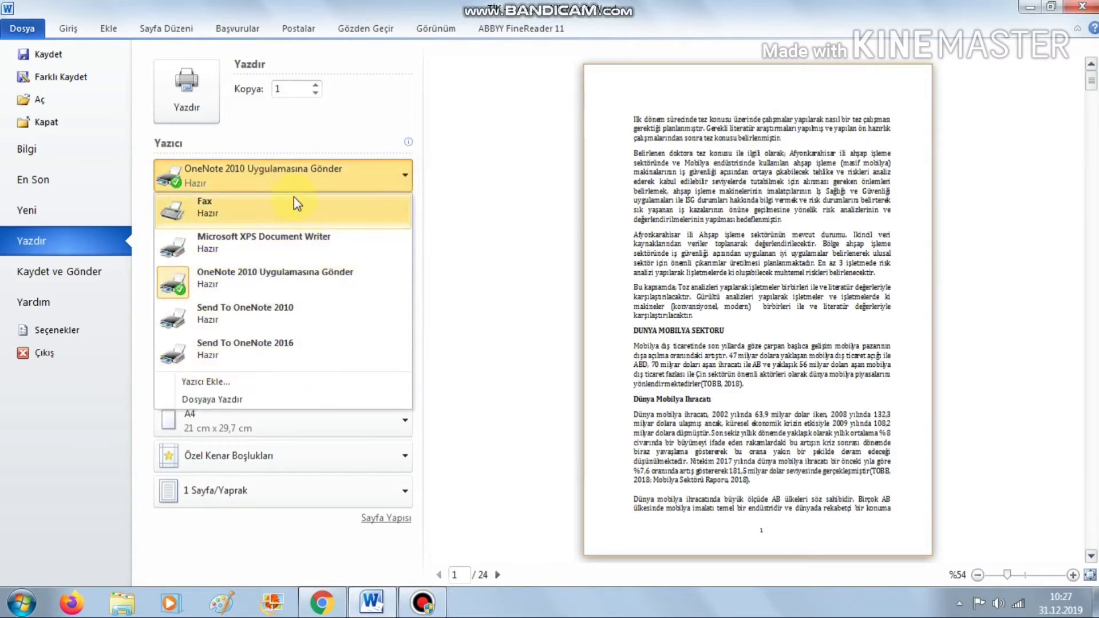
click(504, 106)
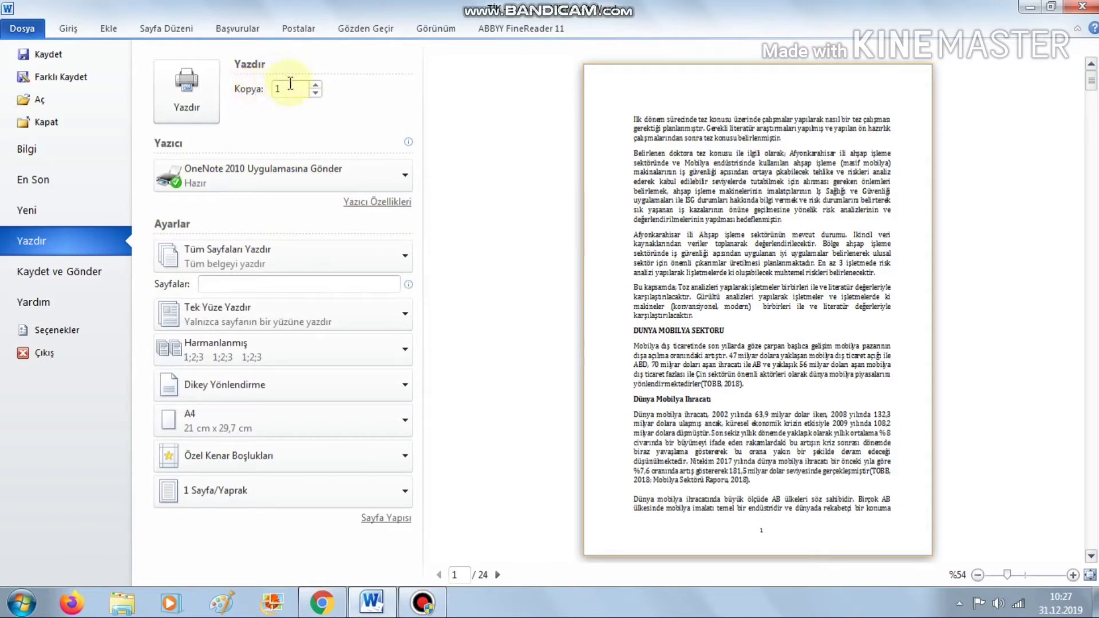
Step: Step the copies up to 5 and down to 3, then set them to 1
click(315, 84)
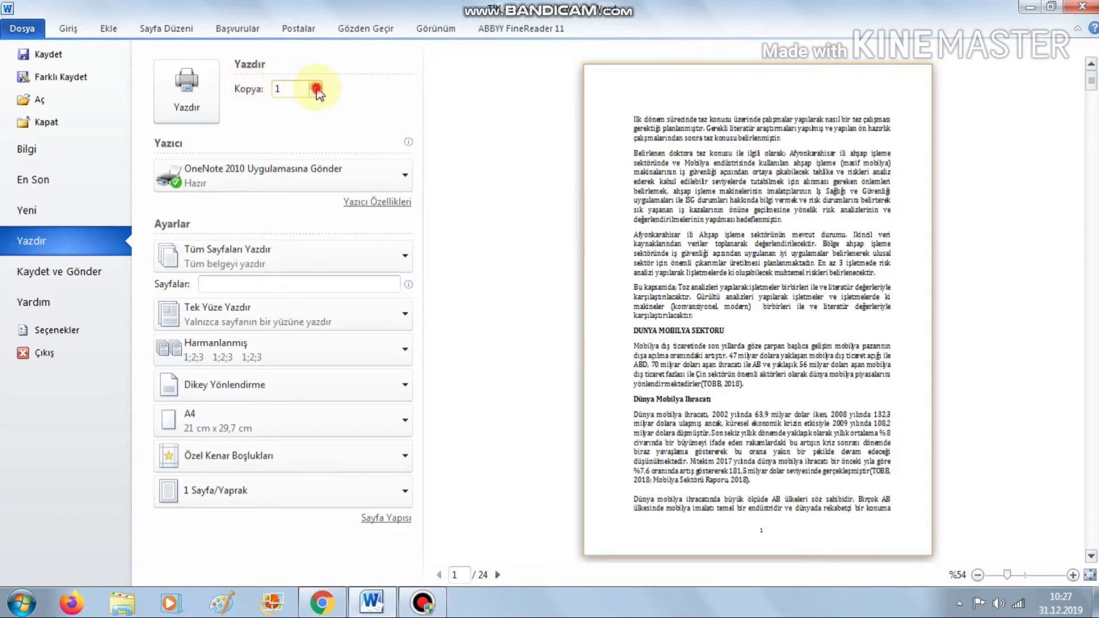
click(315, 85)
click(316, 85)
click(315, 85)
click(315, 92)
click(316, 92)
click(292, 84)
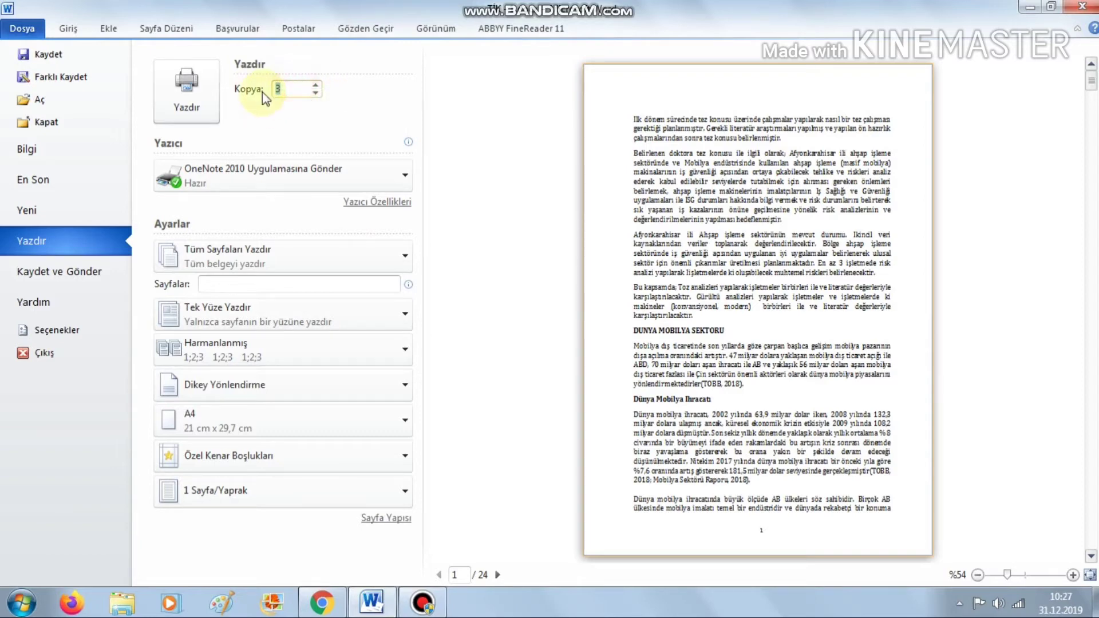
text(1)
click(306, 108)
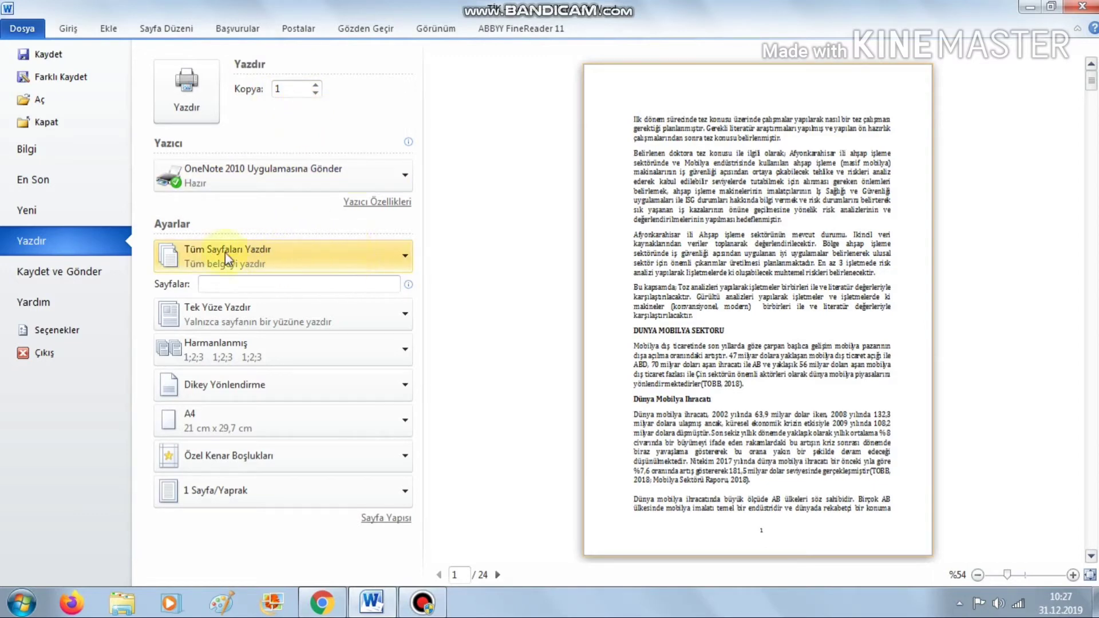
click(402, 256)
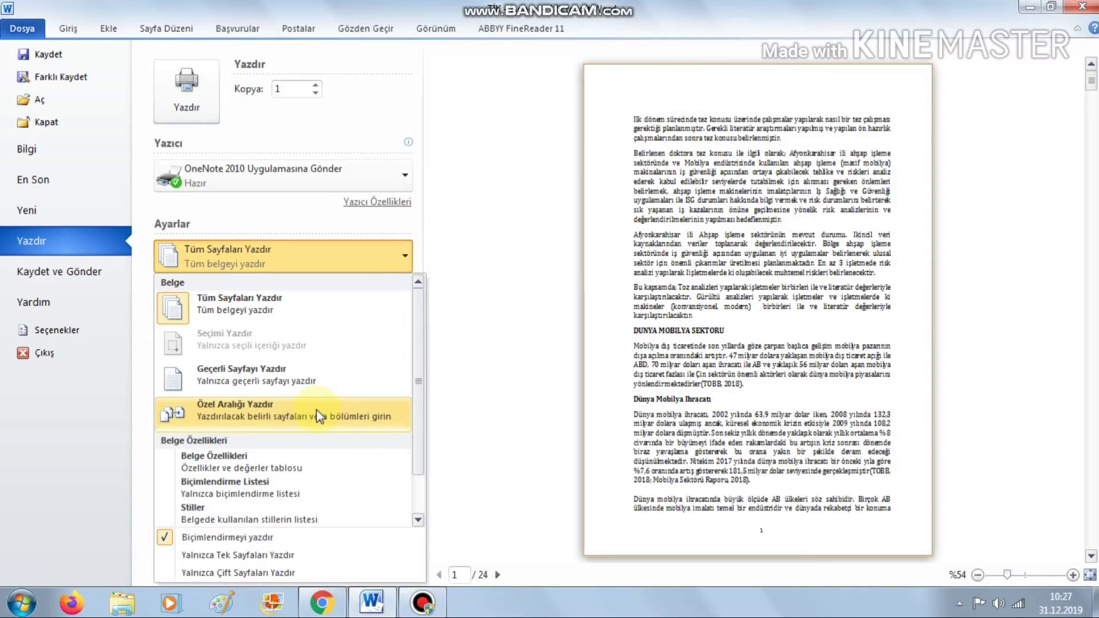
click(449, 218)
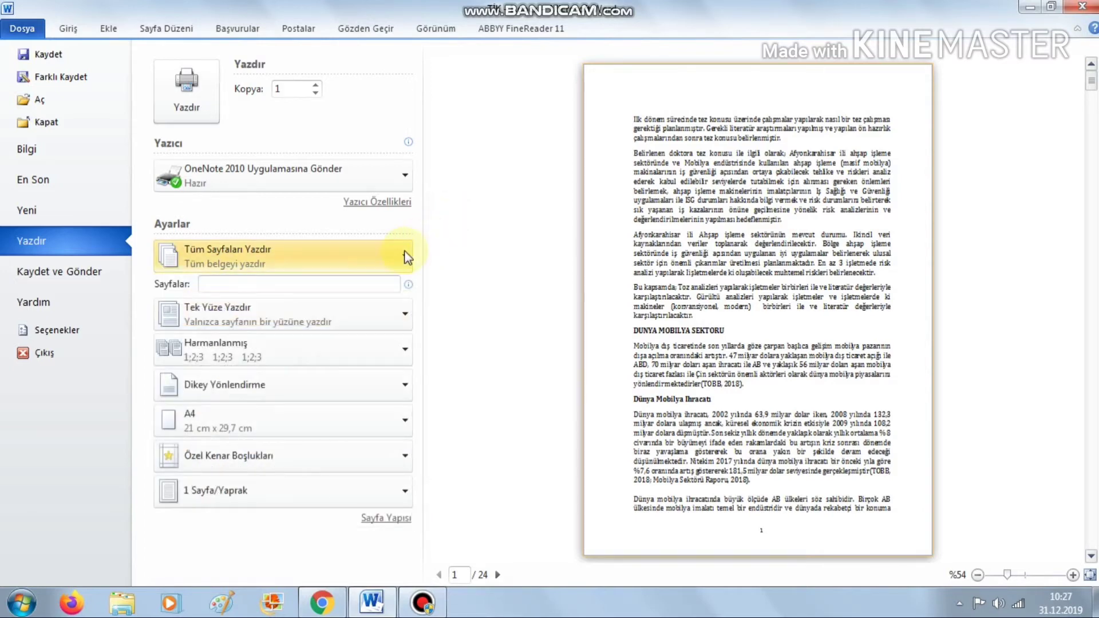
click(310, 286)
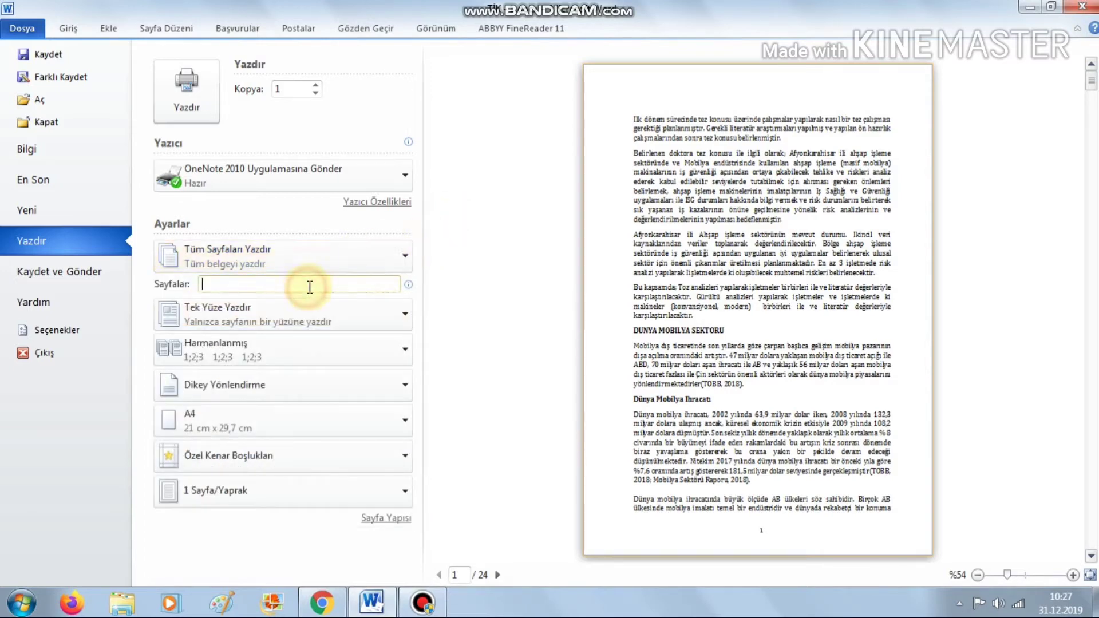
text(5-)
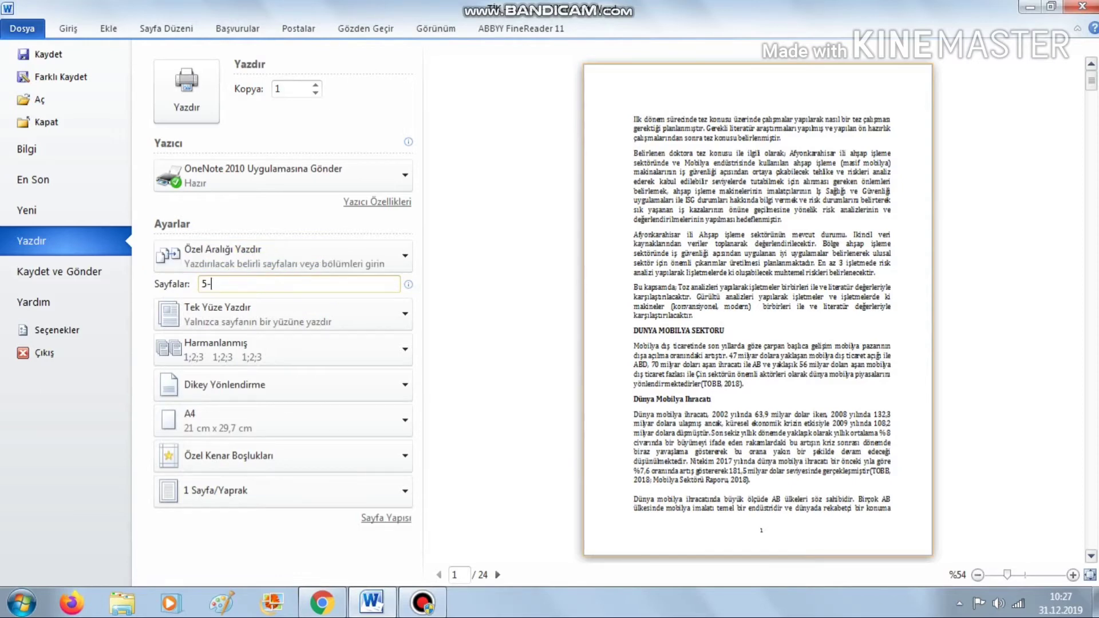
text(10)
key(BackSpace)
key(BackSpace)
key(BackSpace)
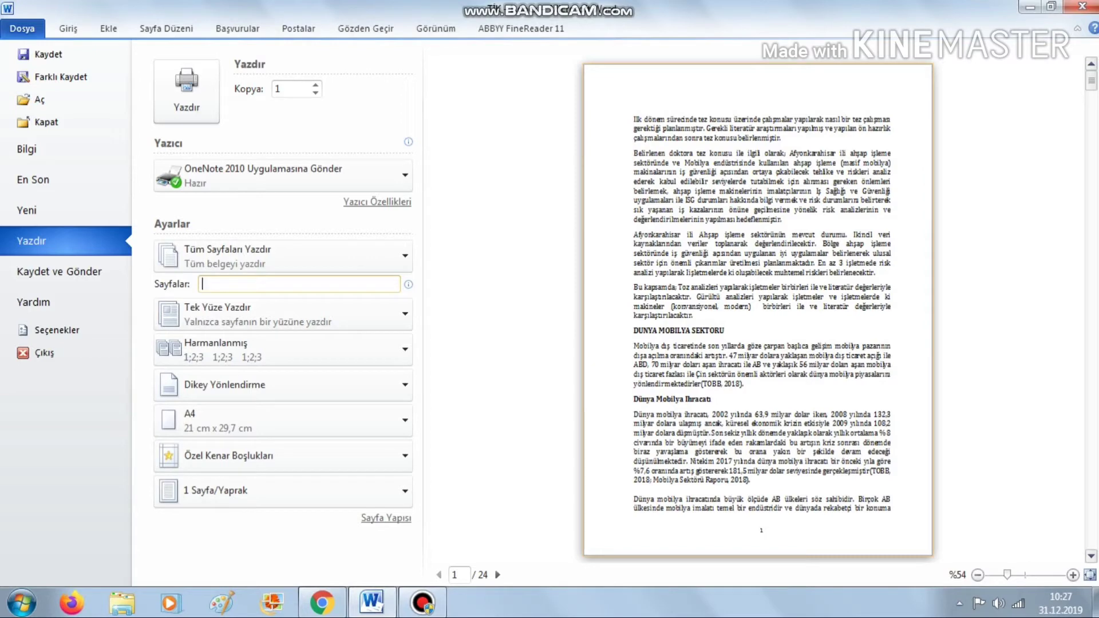
text(7)
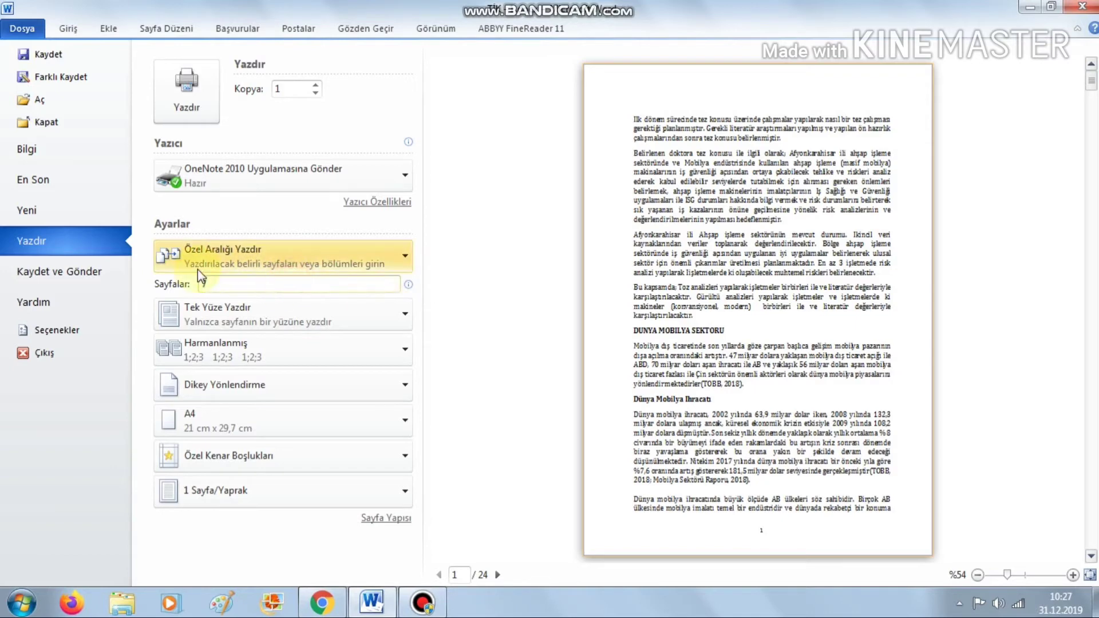
click(225, 286)
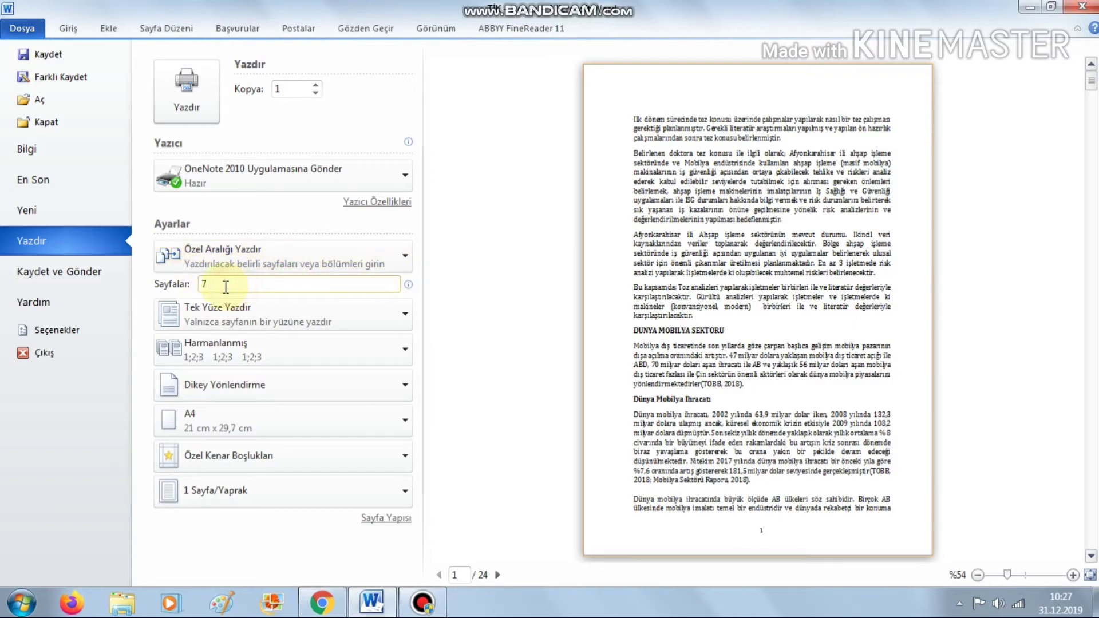
key(BackSpace)
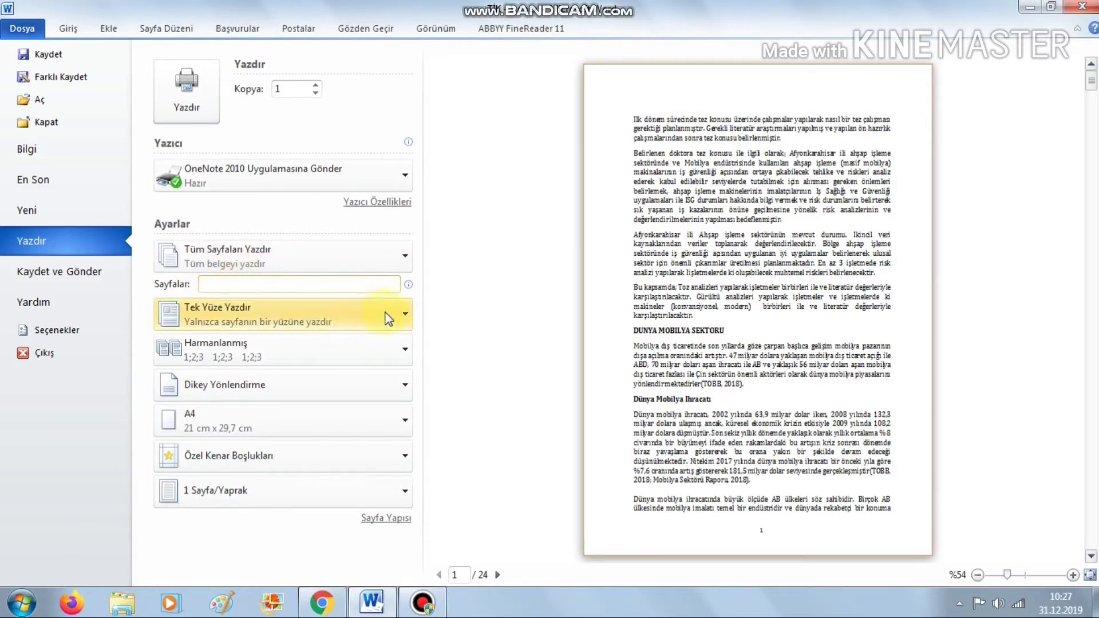
click(387, 319)
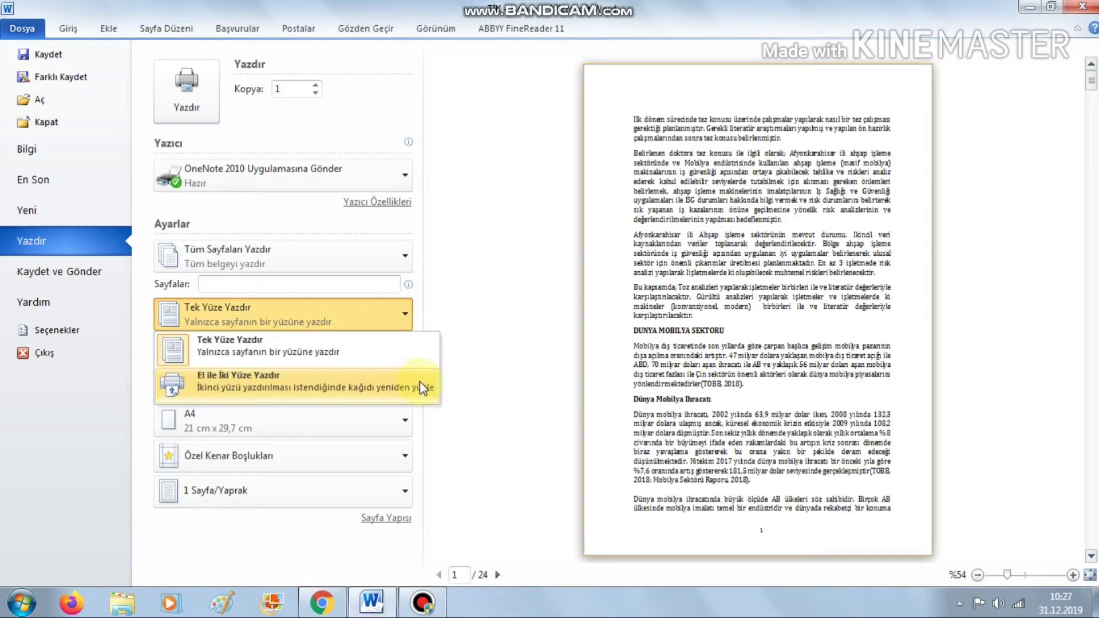
click(493, 318)
click(393, 356)
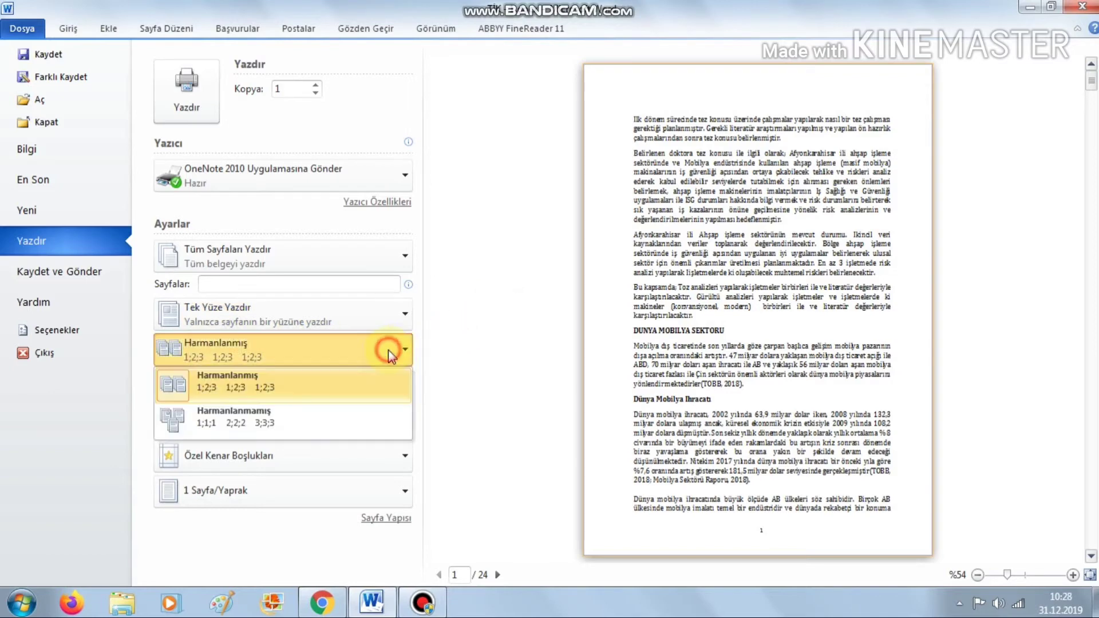
click(466, 299)
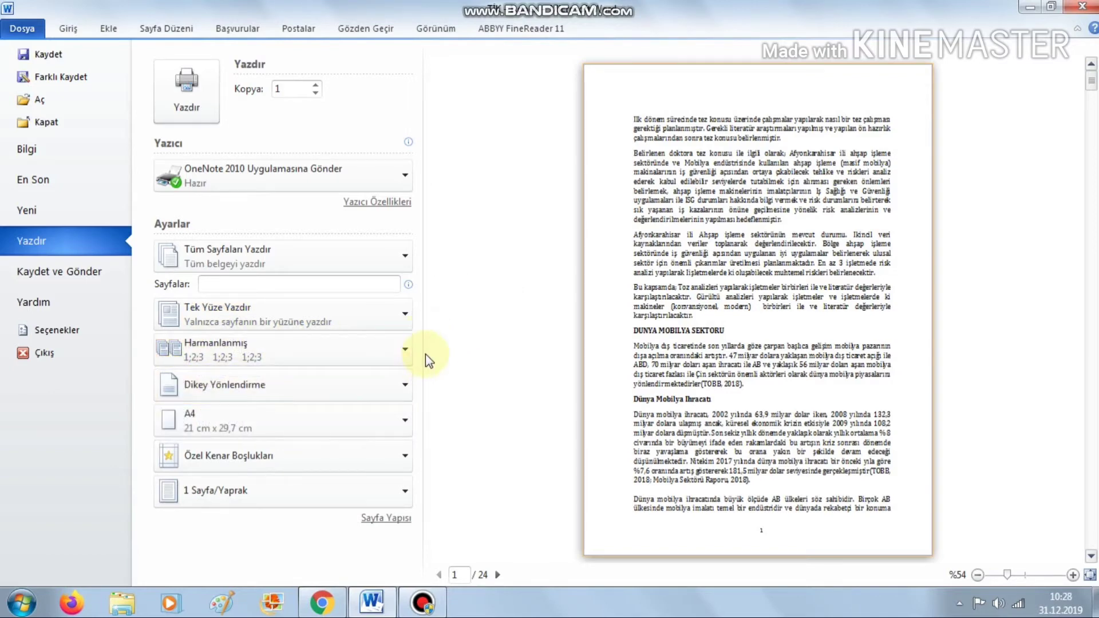
click(378, 384)
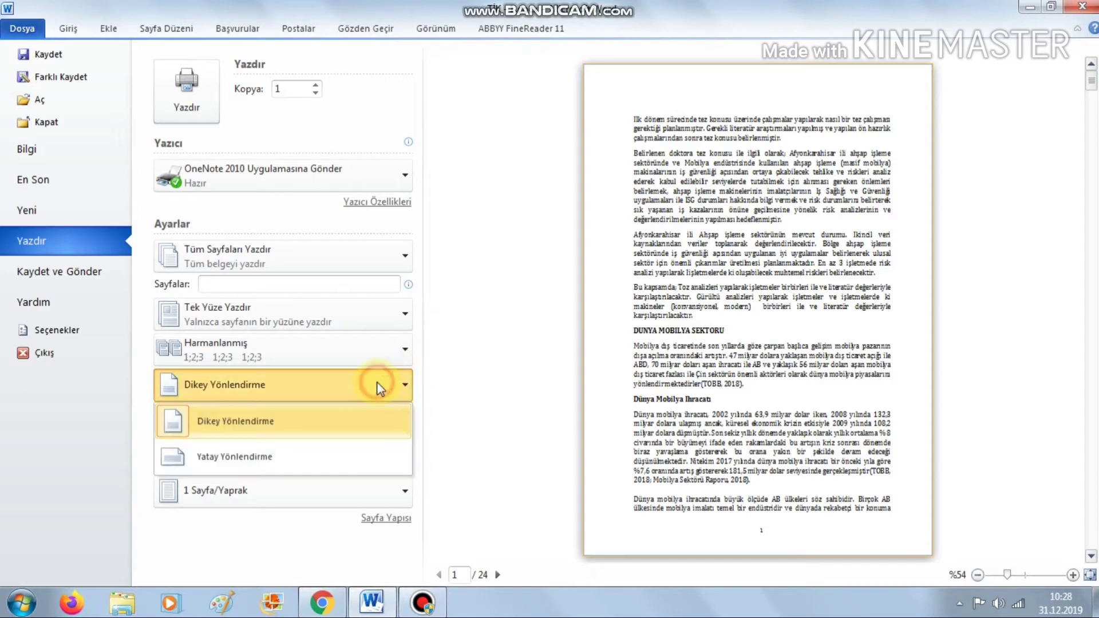
click(315, 456)
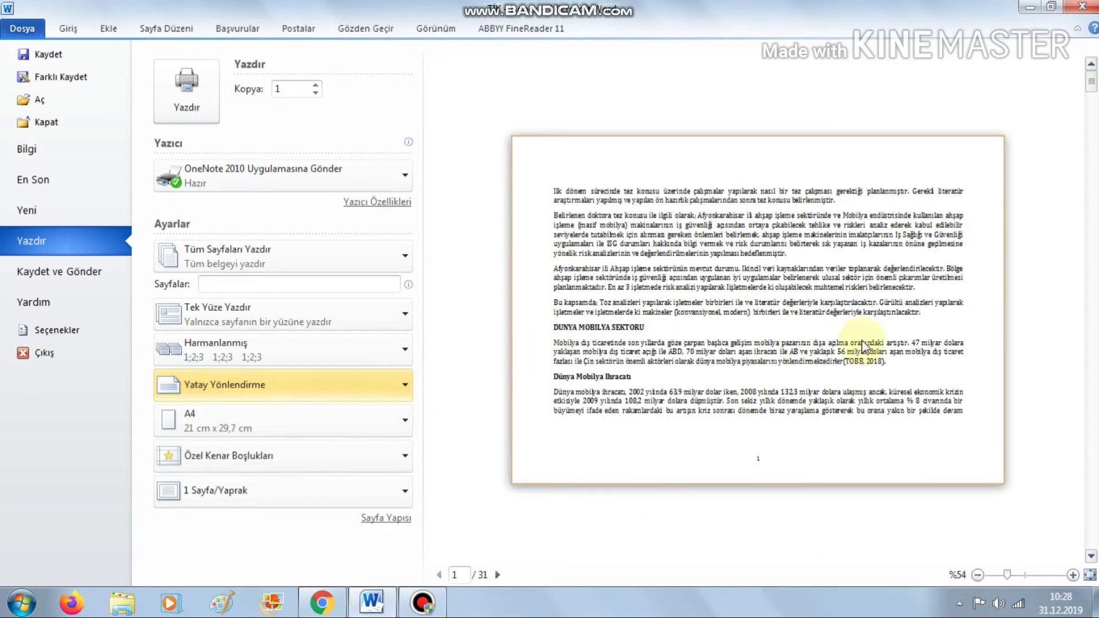
click(292, 369)
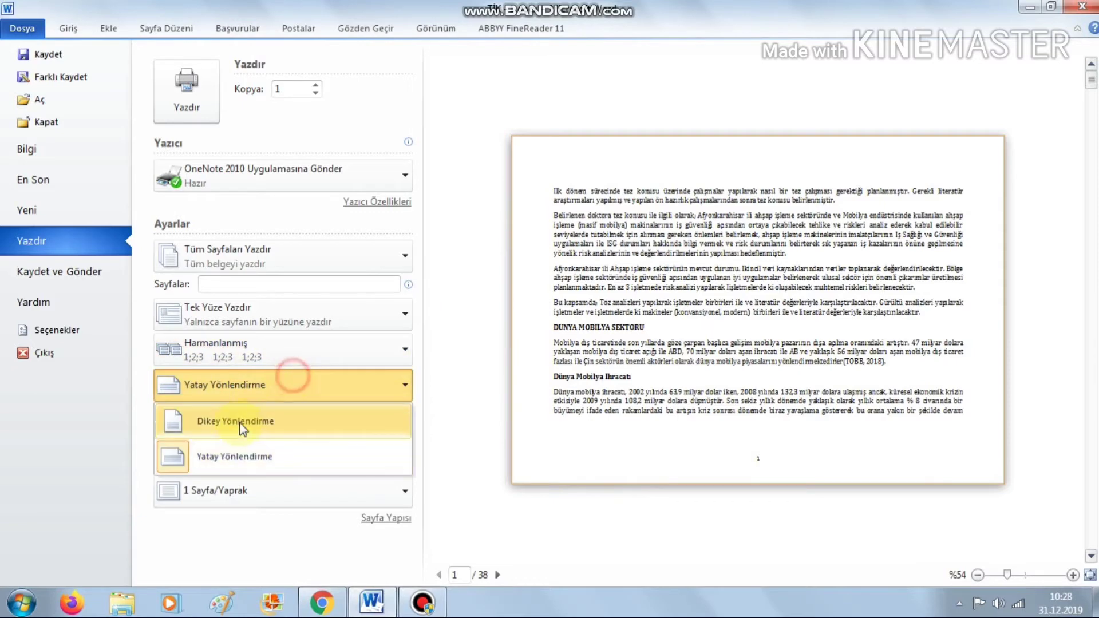
click(237, 424)
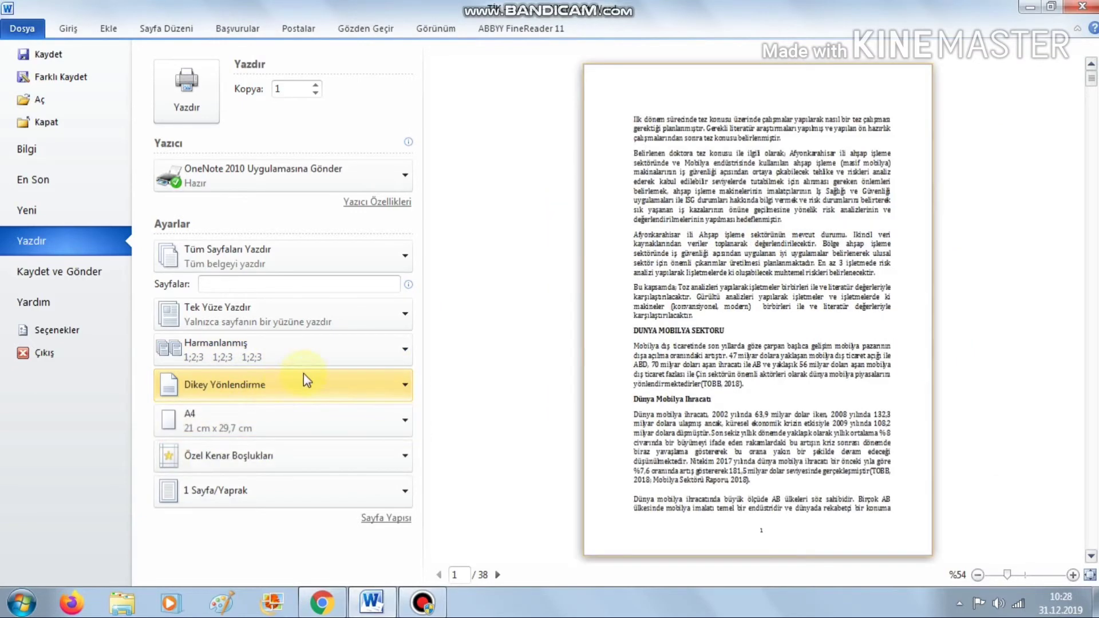
click(351, 418)
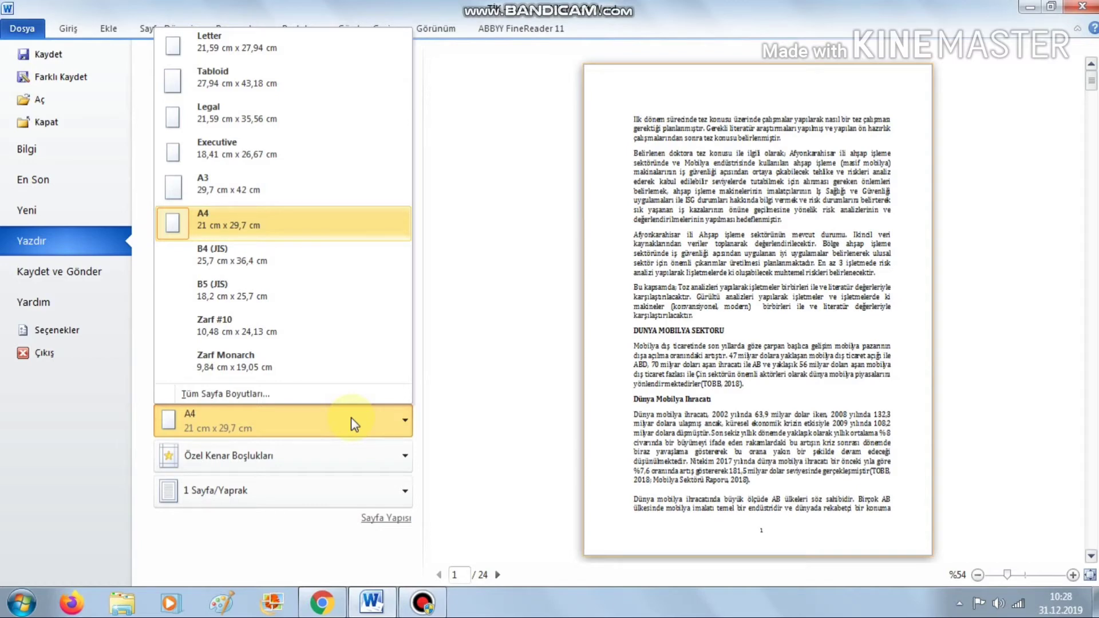
click(764, 127)
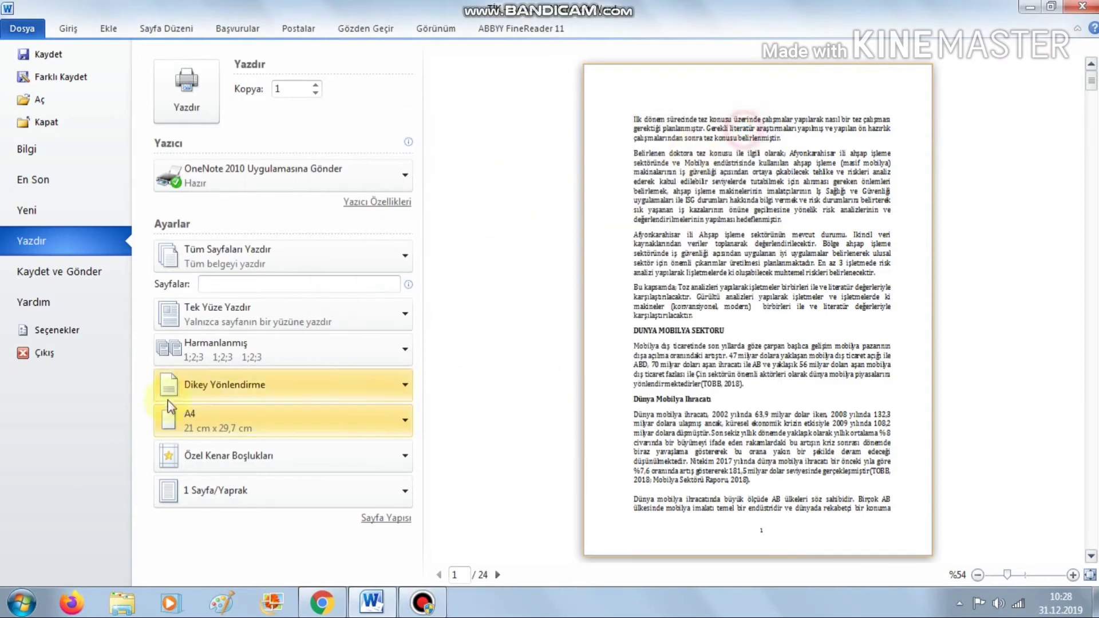
click(172, 421)
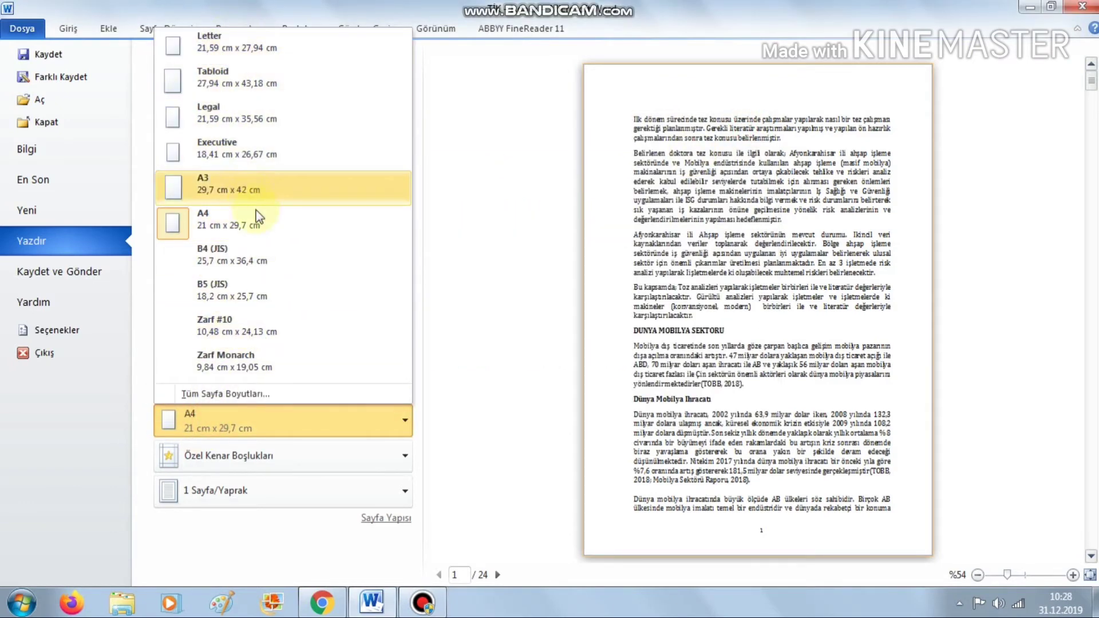
click(257, 400)
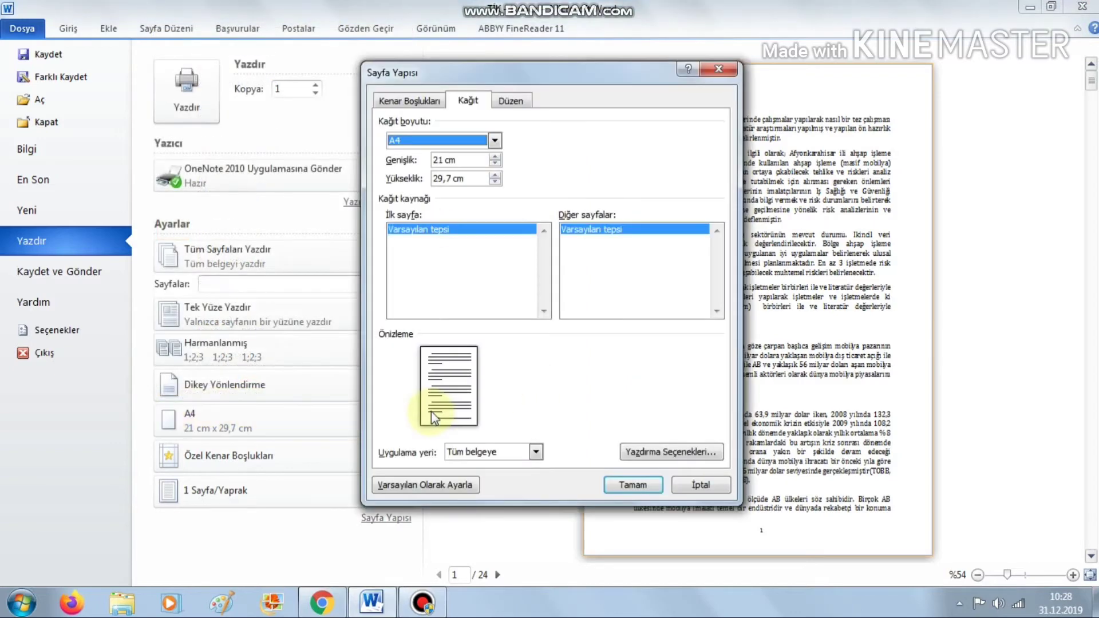
click(493, 140)
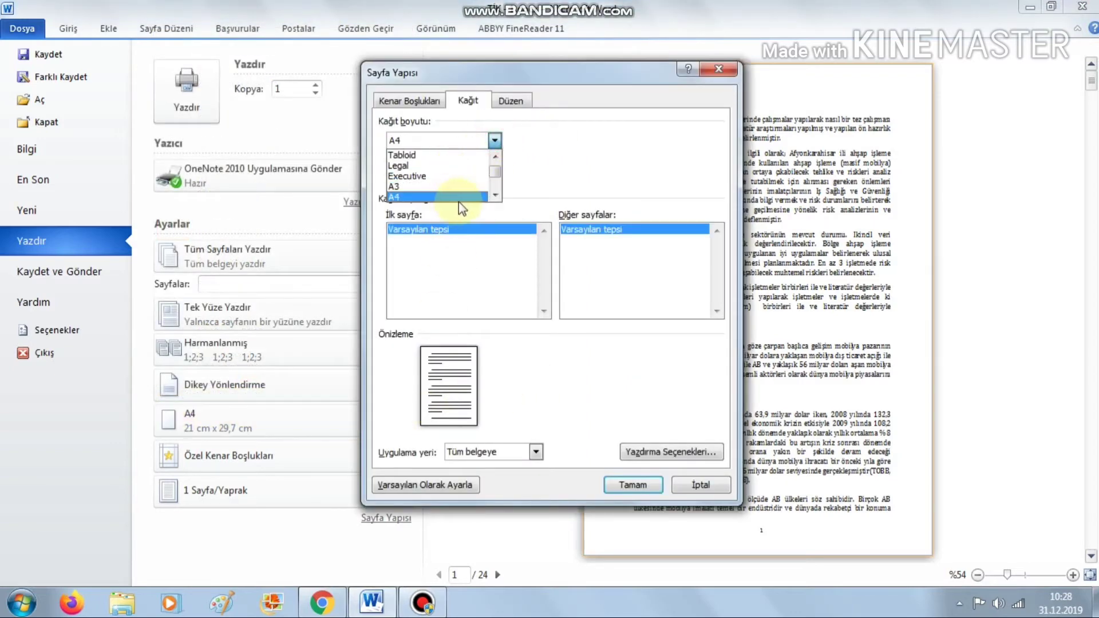
scroll(497, 176, down, 2)
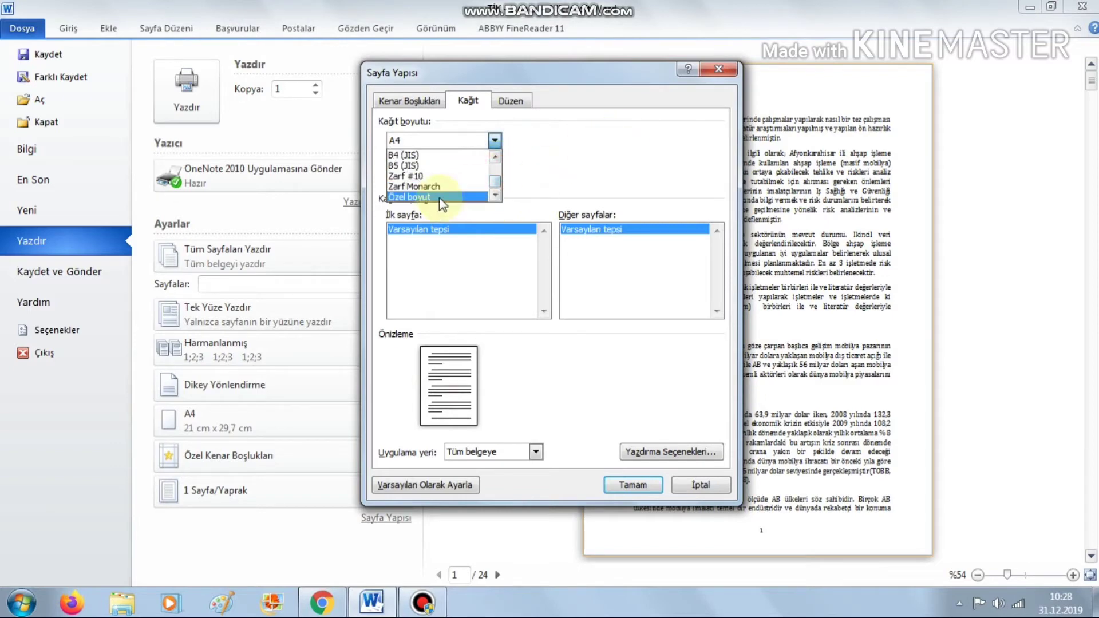
click(720, 70)
click(719, 71)
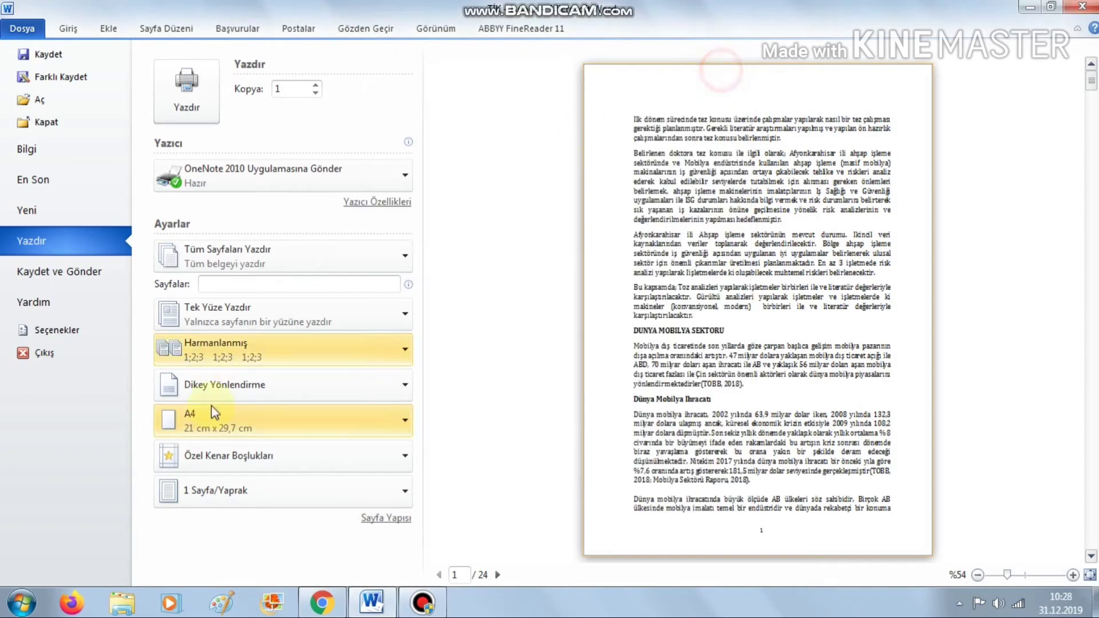
Step: Try the Narrow and Normal margin presets on the printout
click(236, 454)
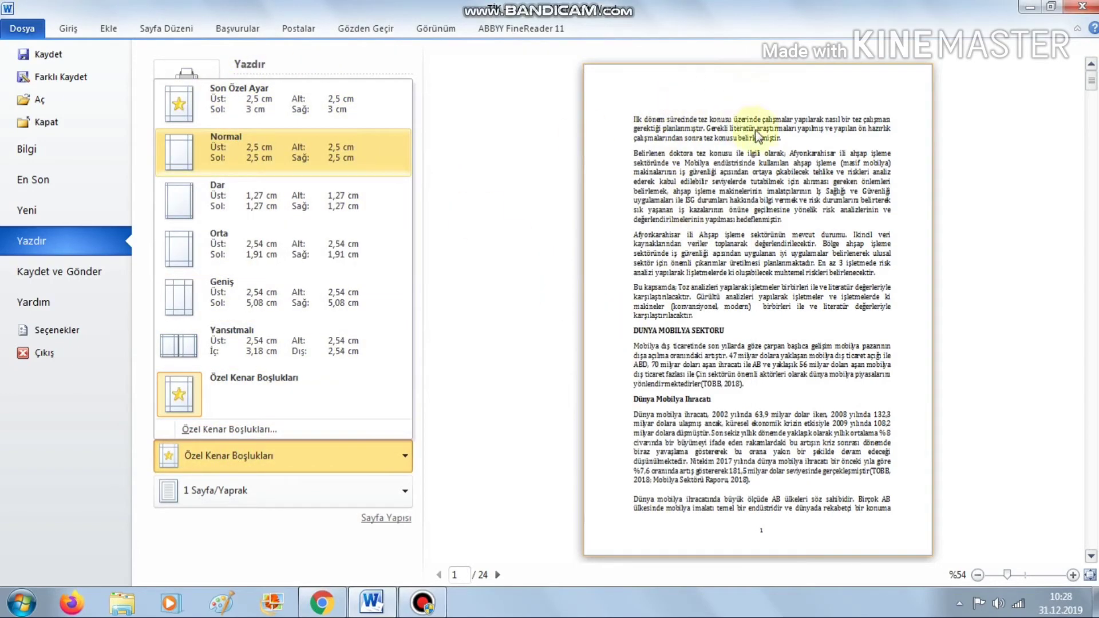
click(260, 193)
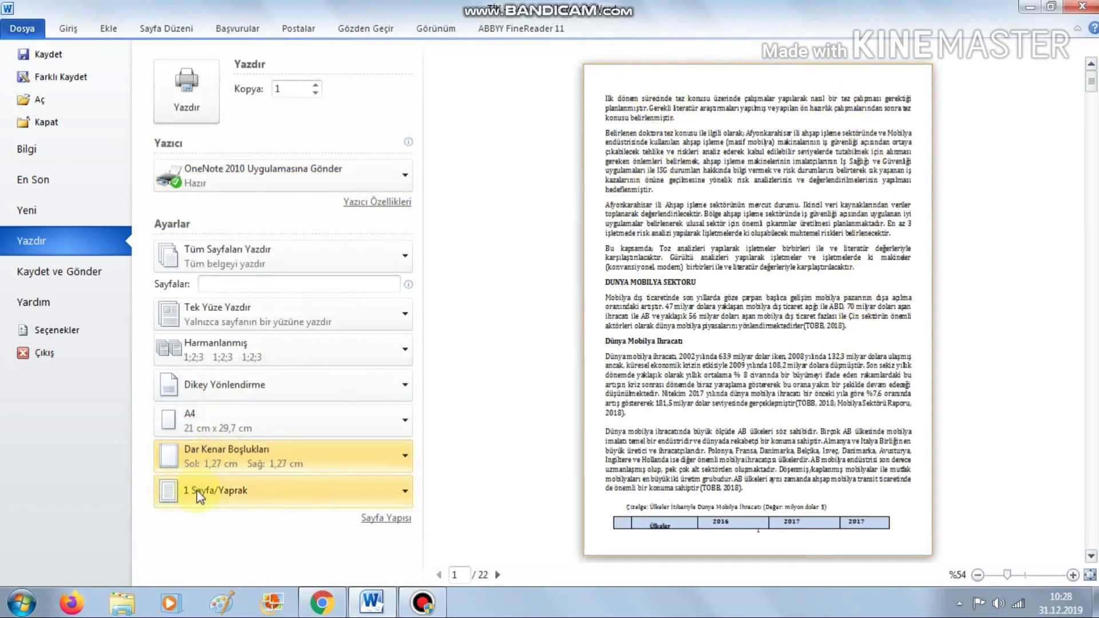
click(233, 452)
click(274, 203)
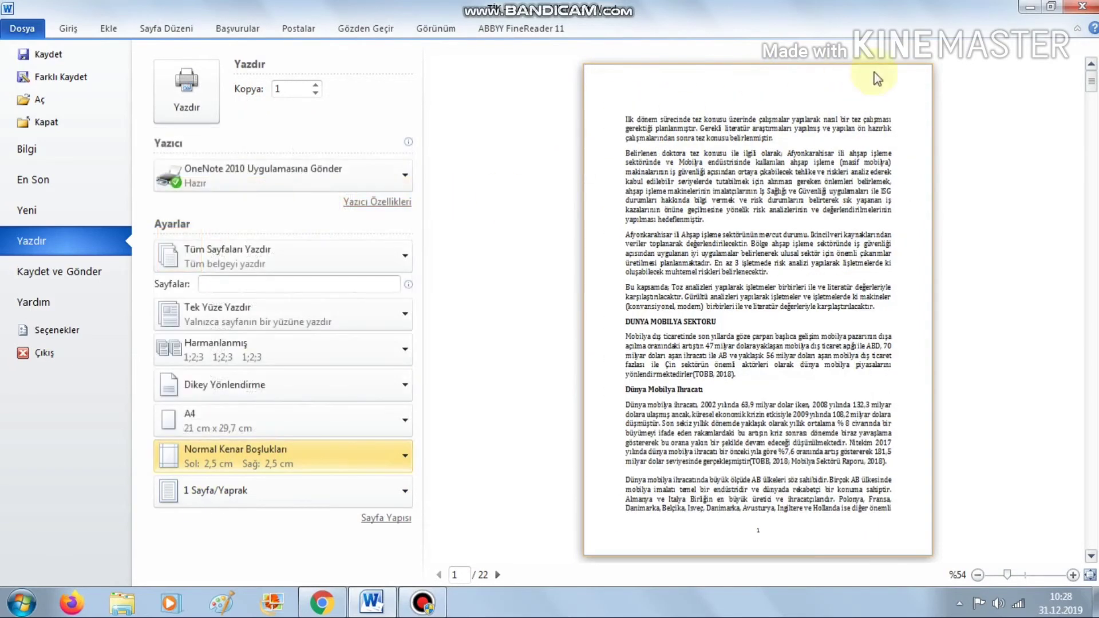
click(298, 451)
click(273, 246)
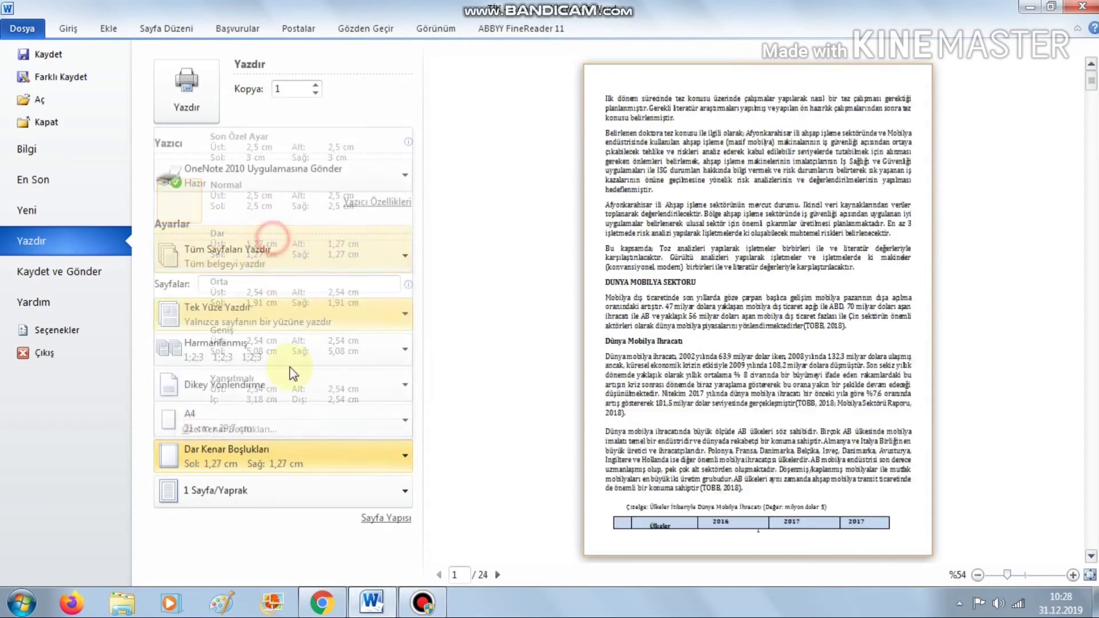
Step: Try Wide and Mirrored margins, then apply Last Custom Setting with 3 cm left and right
click(292, 461)
click(257, 346)
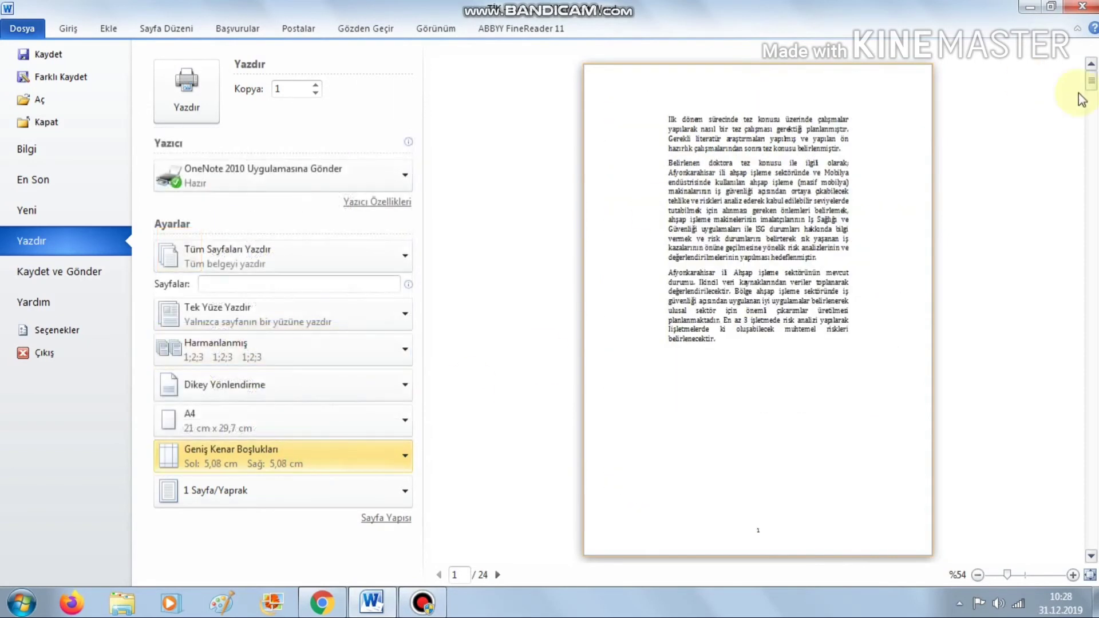
click(291, 458)
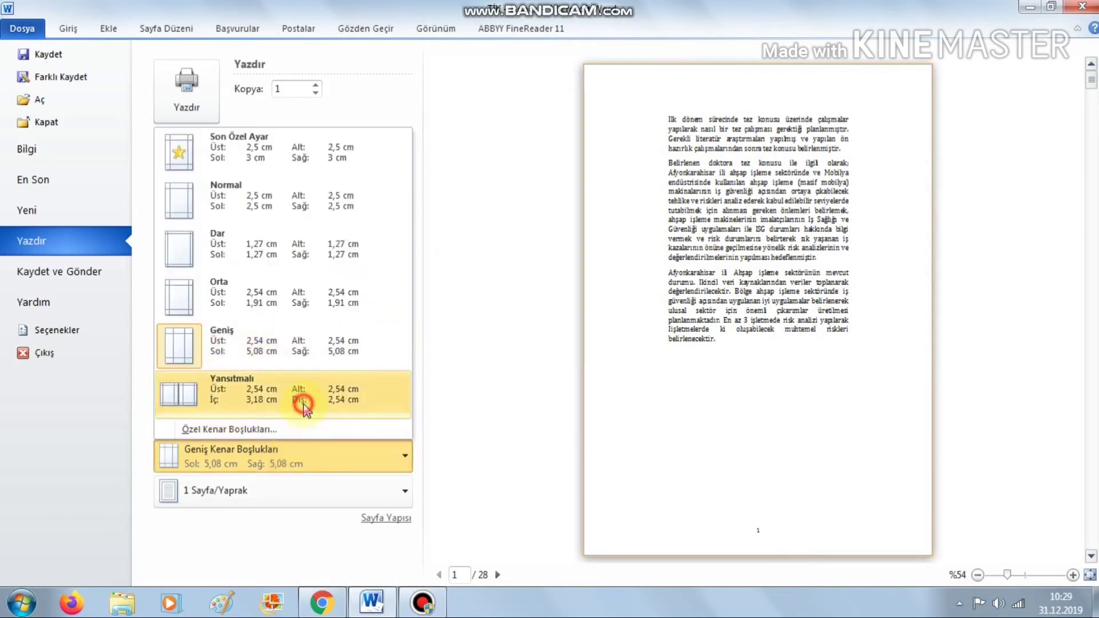
click(303, 404)
click(307, 454)
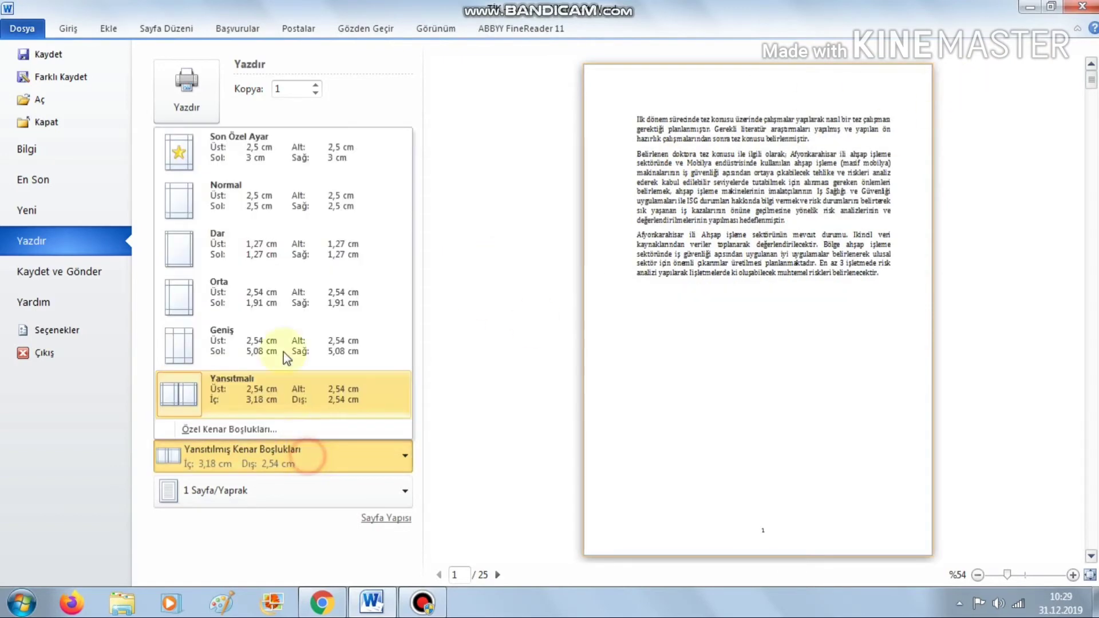
click(284, 201)
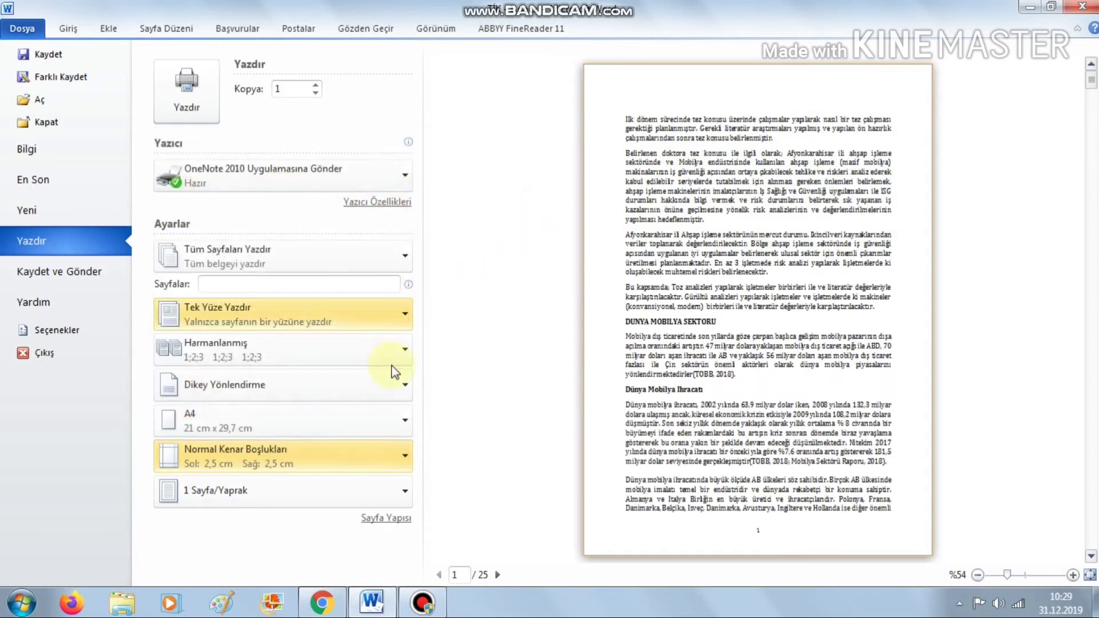
click(362, 457)
click(256, 161)
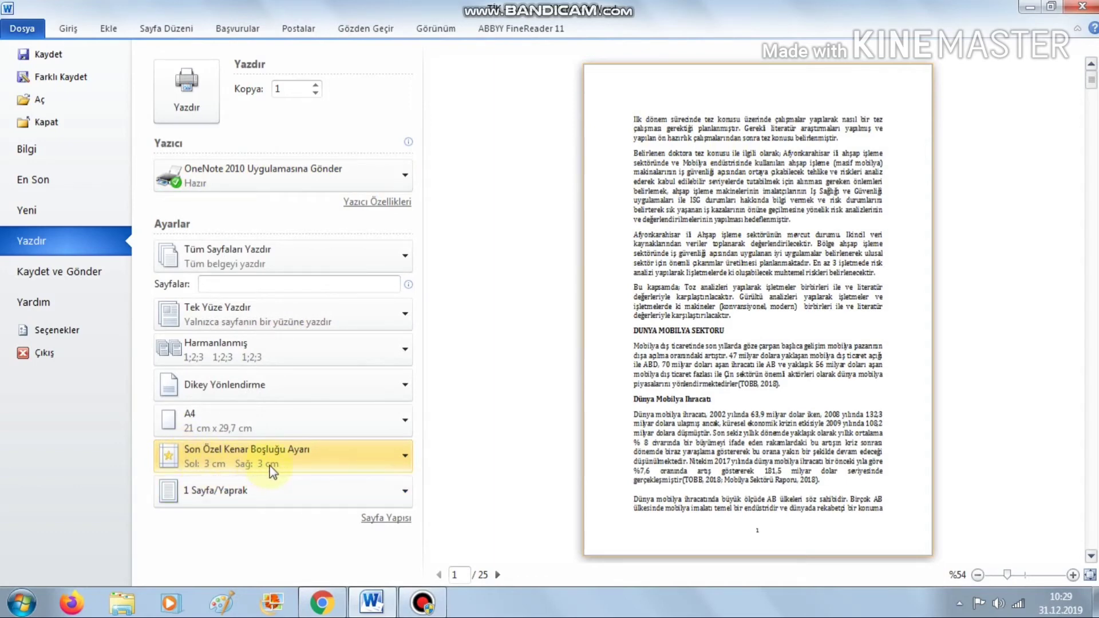
Step: Try 2 and 4 pages per sheet, settle back on 1 page per sheet, then open Save & Send
click(356, 489)
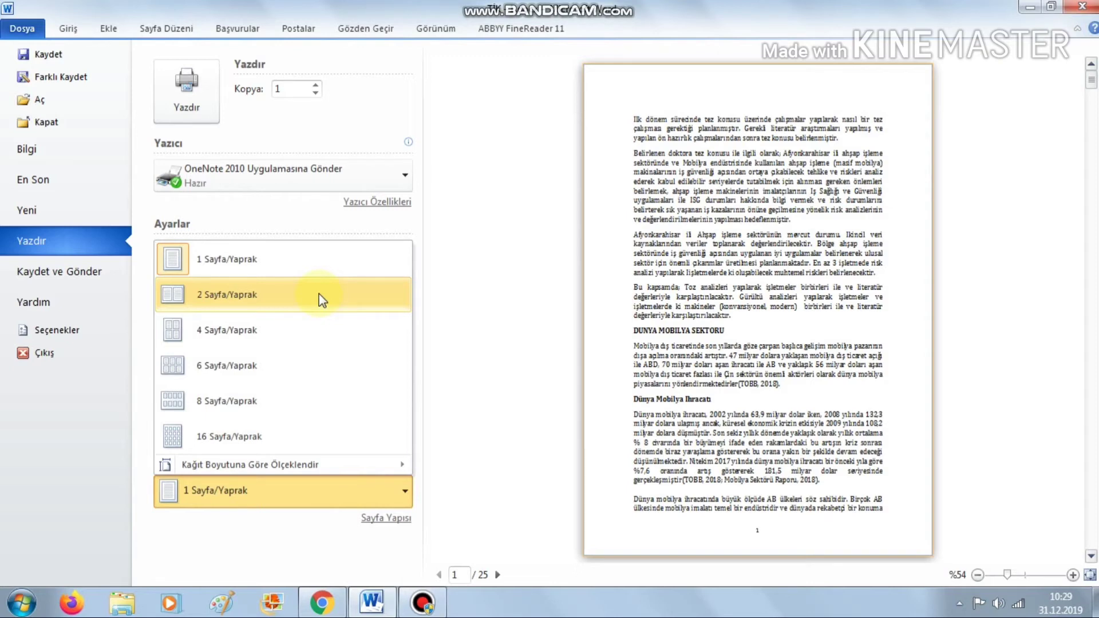
click(229, 296)
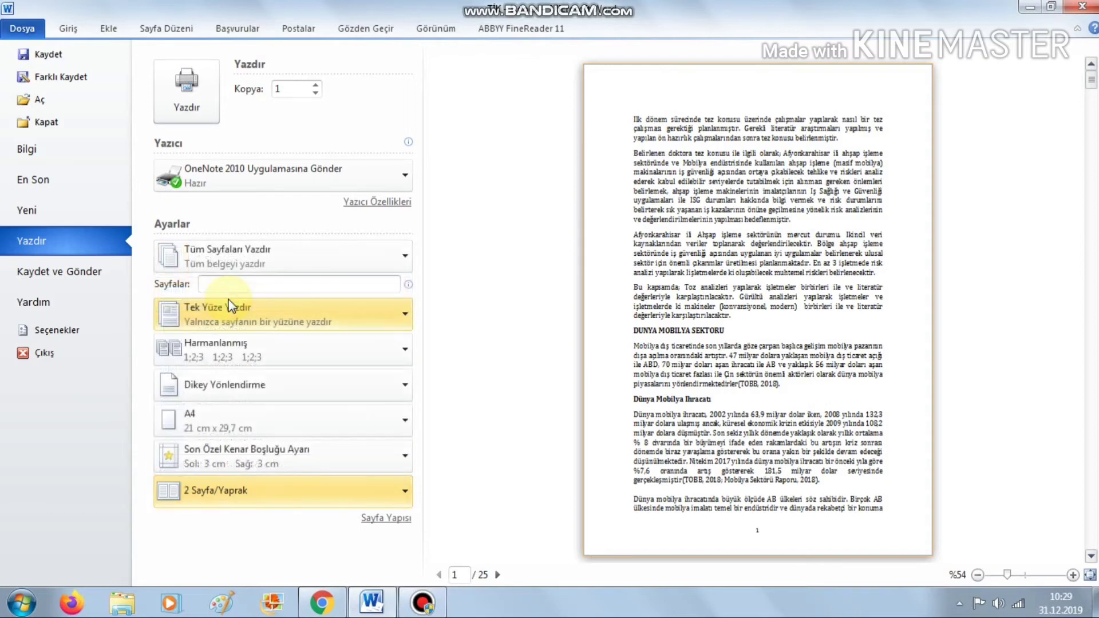
click(269, 493)
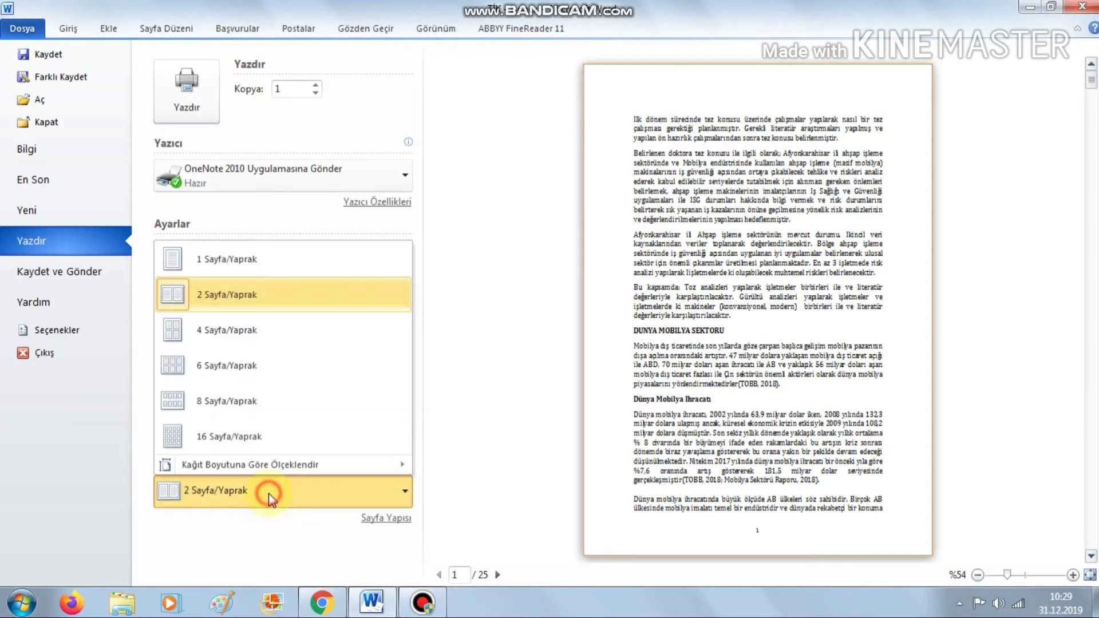
click(288, 330)
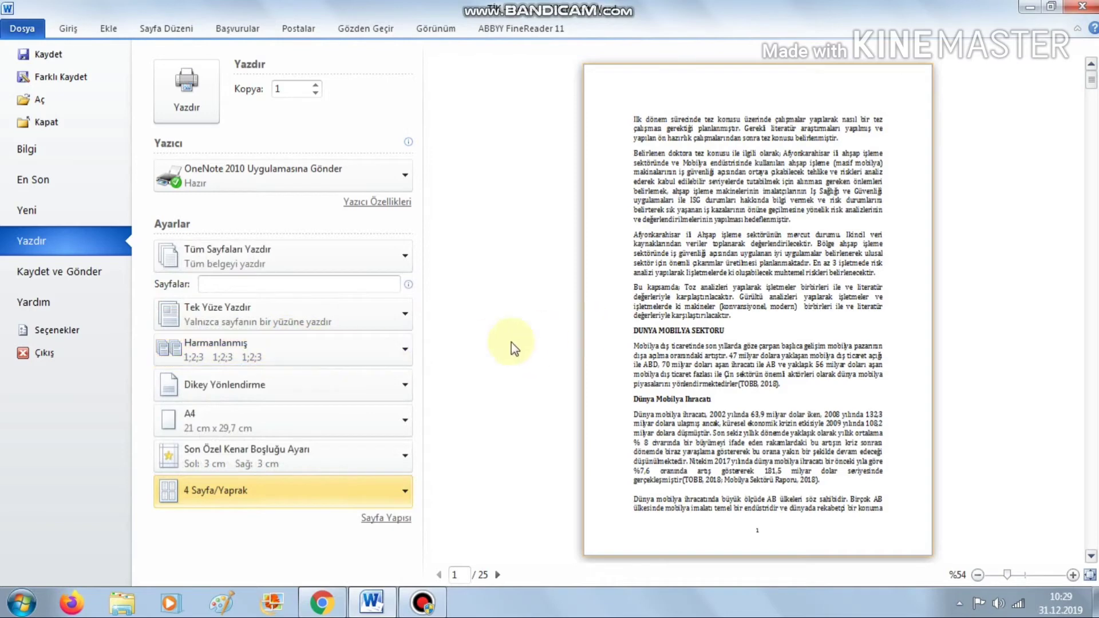
click(223, 498)
click(242, 464)
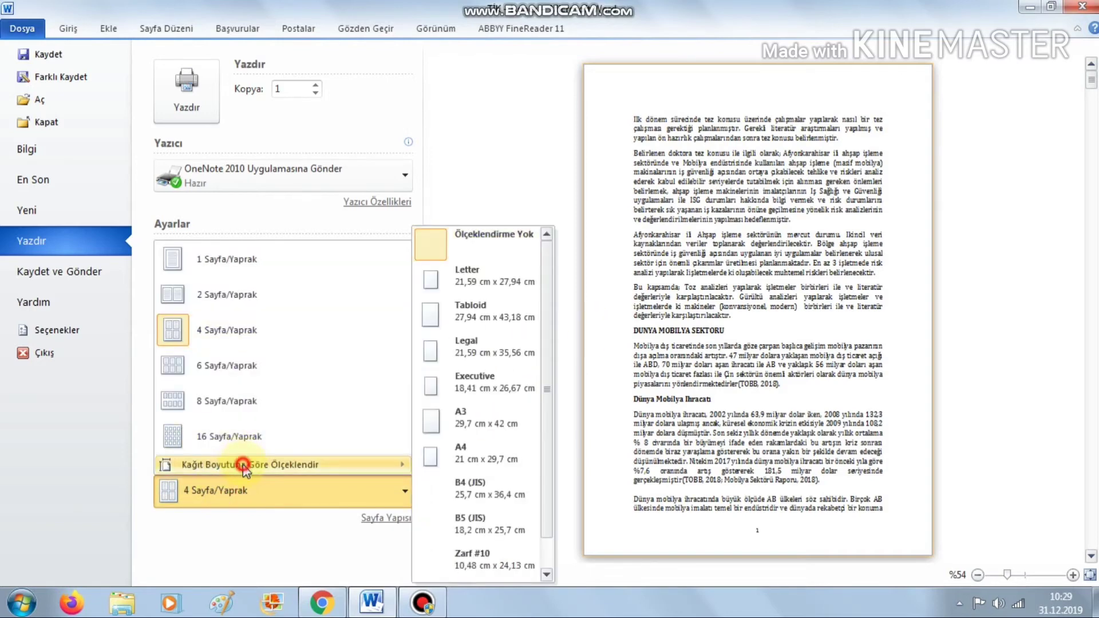
click(475, 156)
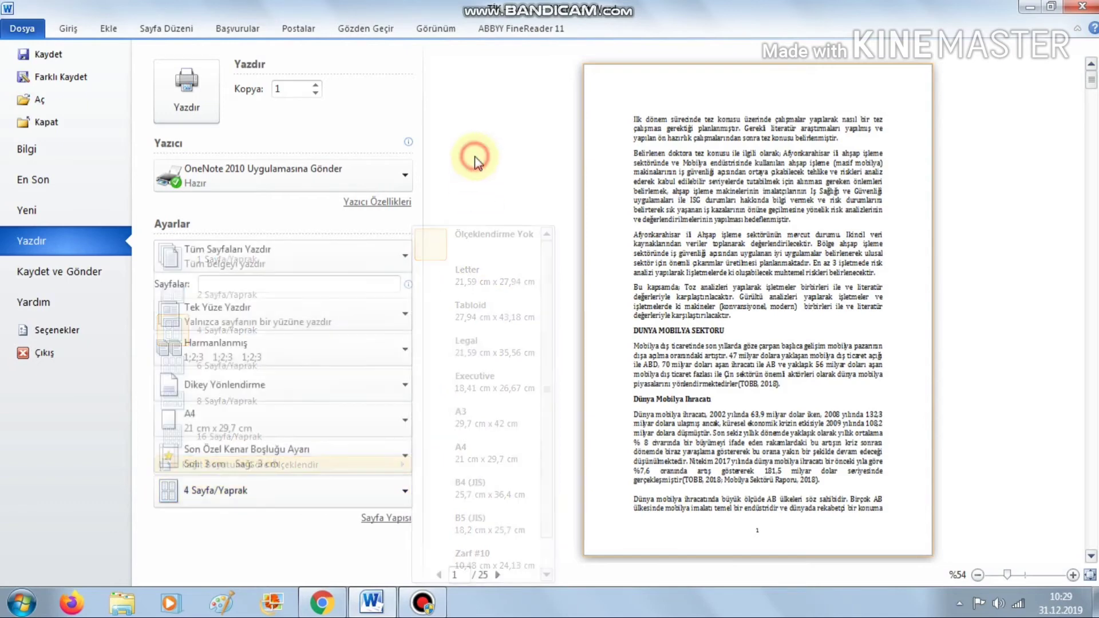
click(264, 502)
click(232, 269)
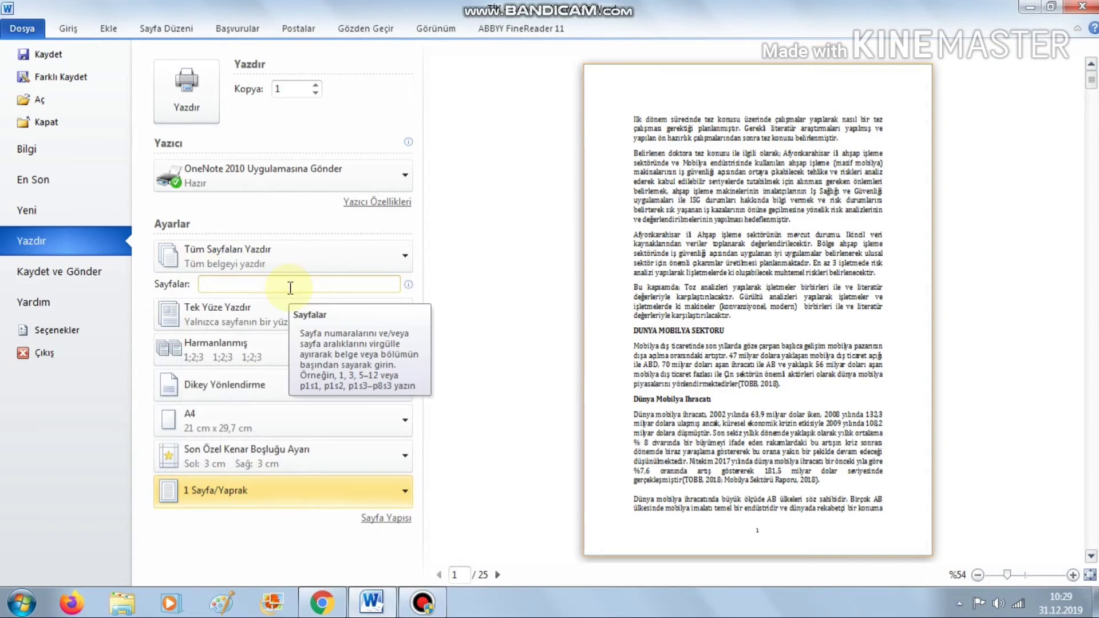
click(94, 276)
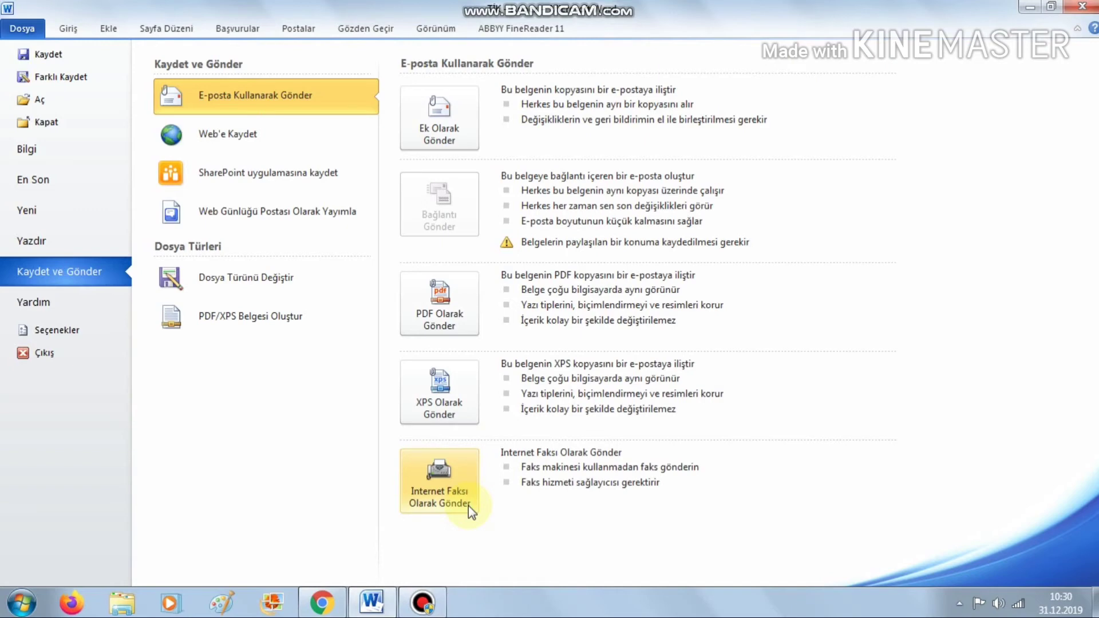
Step: View Web, SharePoint, Blog Post, Change File Type and PDF/XPS options, then show Help's version details
click(241, 137)
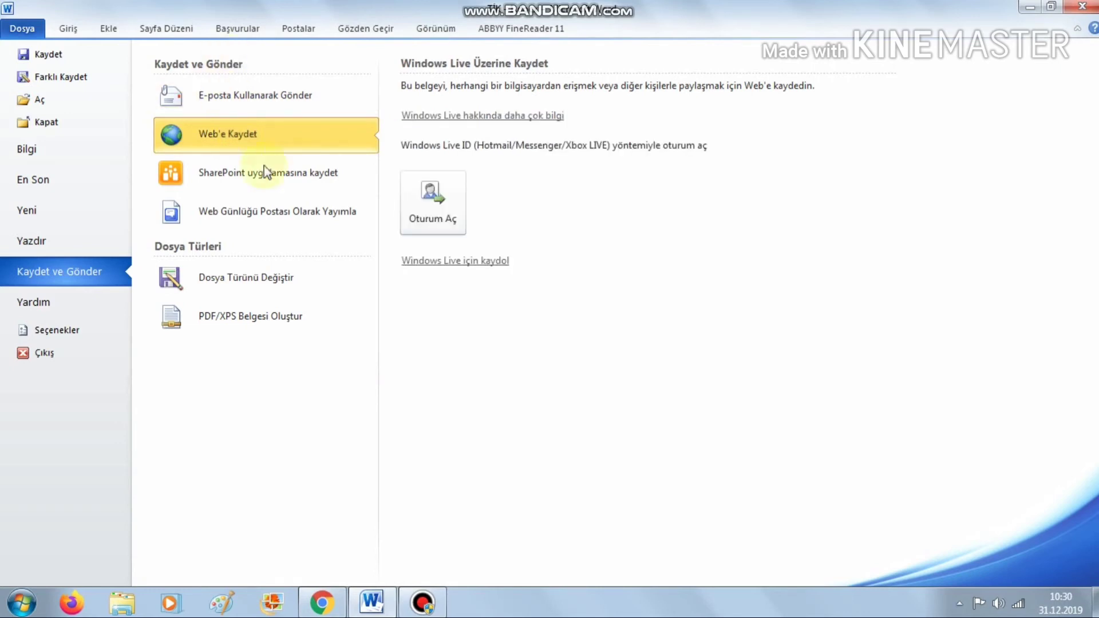
click(292, 178)
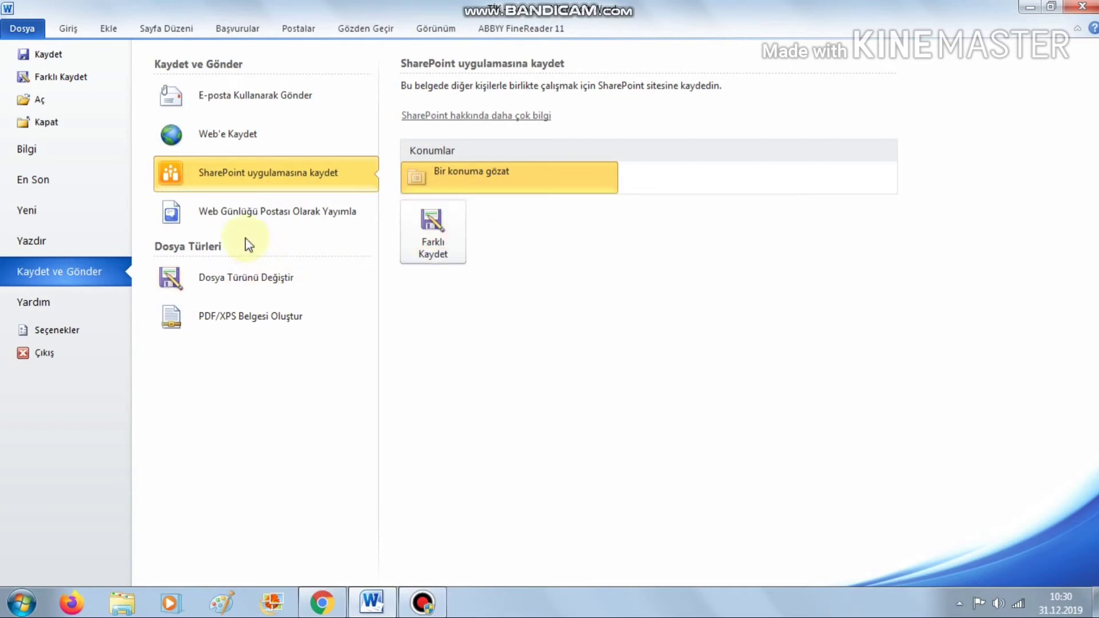
click(237, 225)
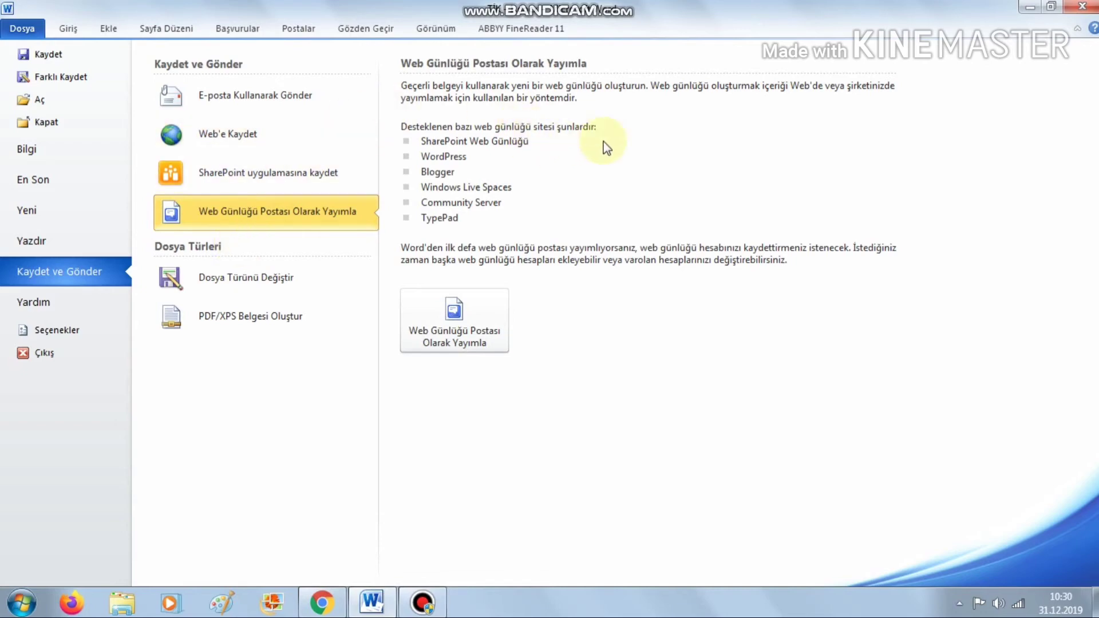
click(454, 320)
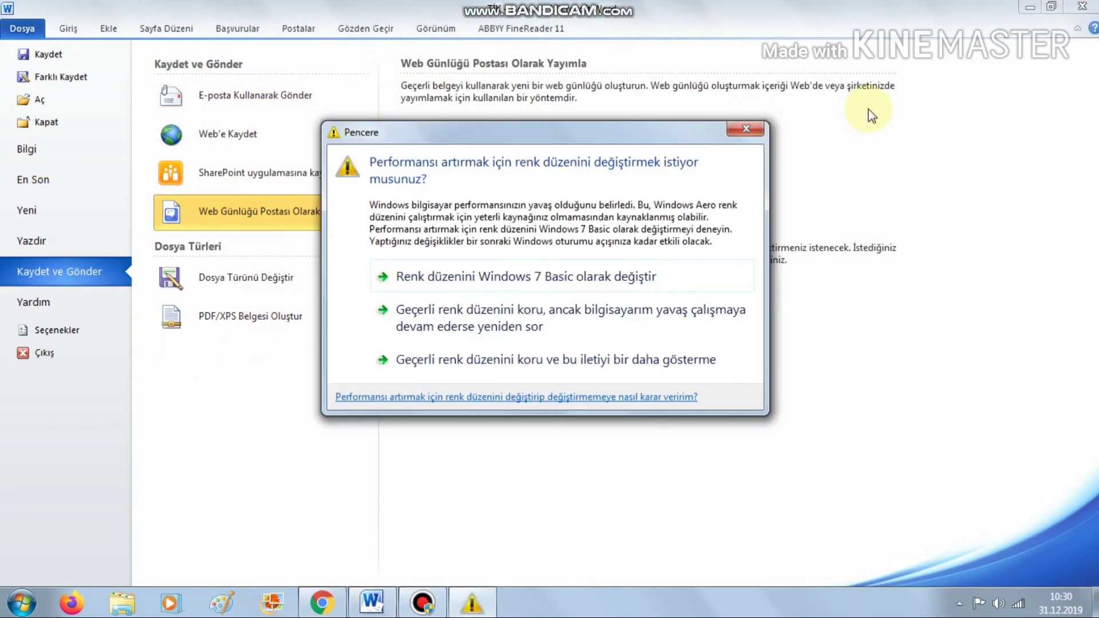
click(745, 128)
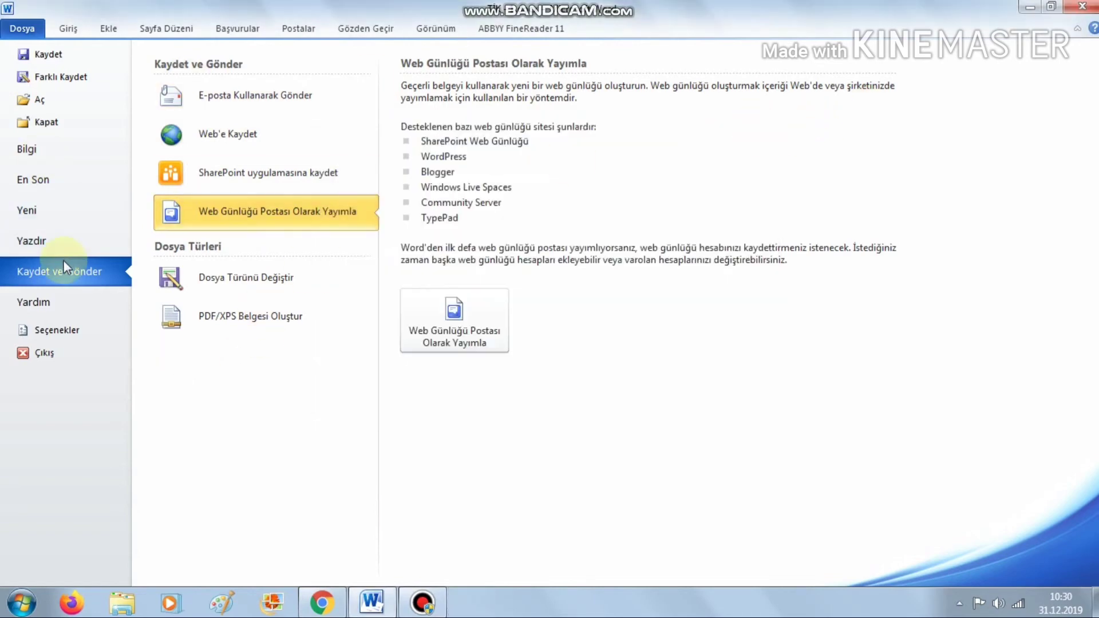
click(242, 297)
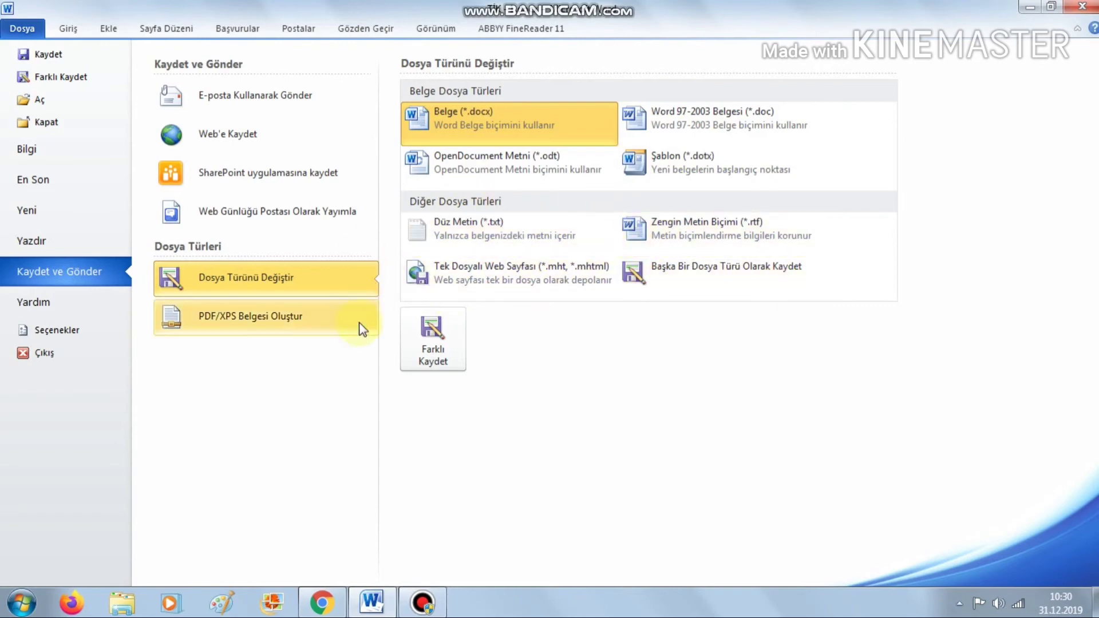
click(291, 324)
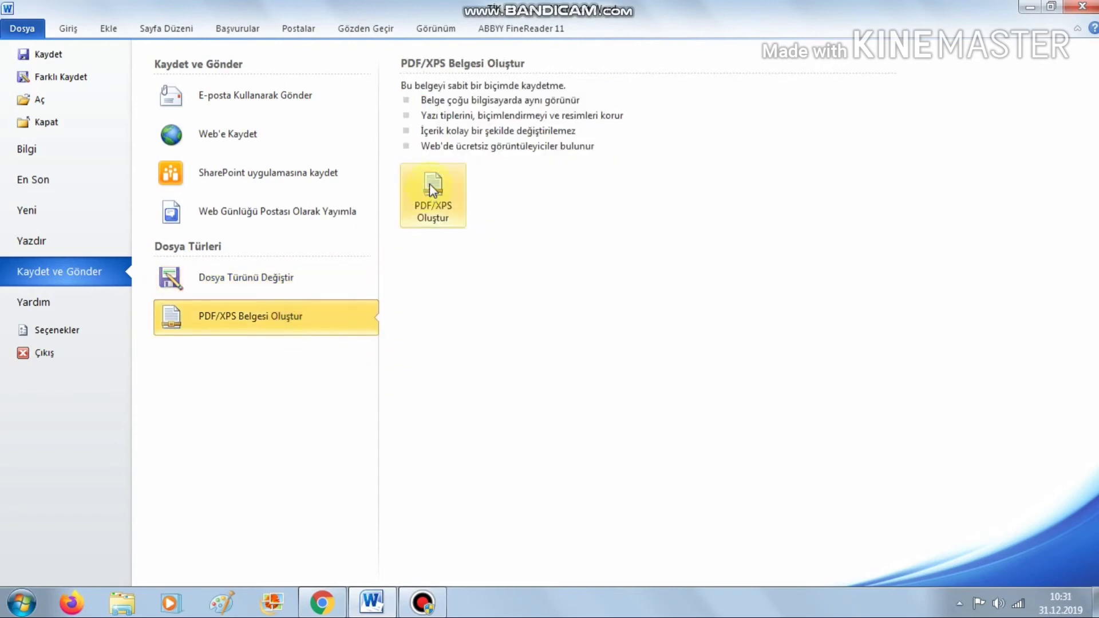
click(55, 306)
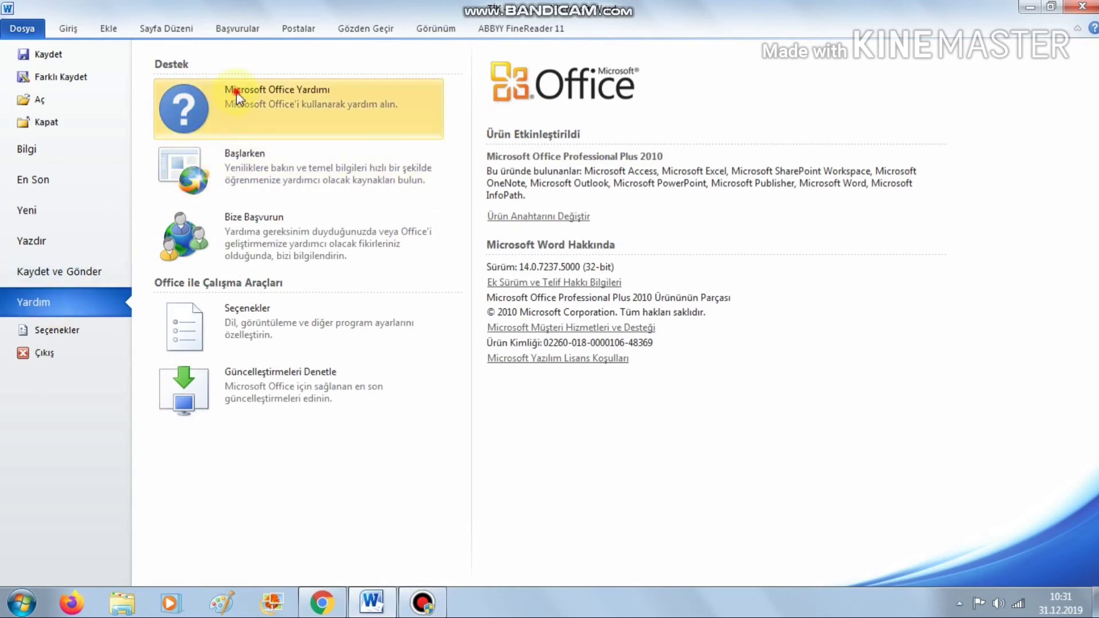
Step: Open Word Help and go to the tables topic's article on adding or deleting tables
key(Escape)
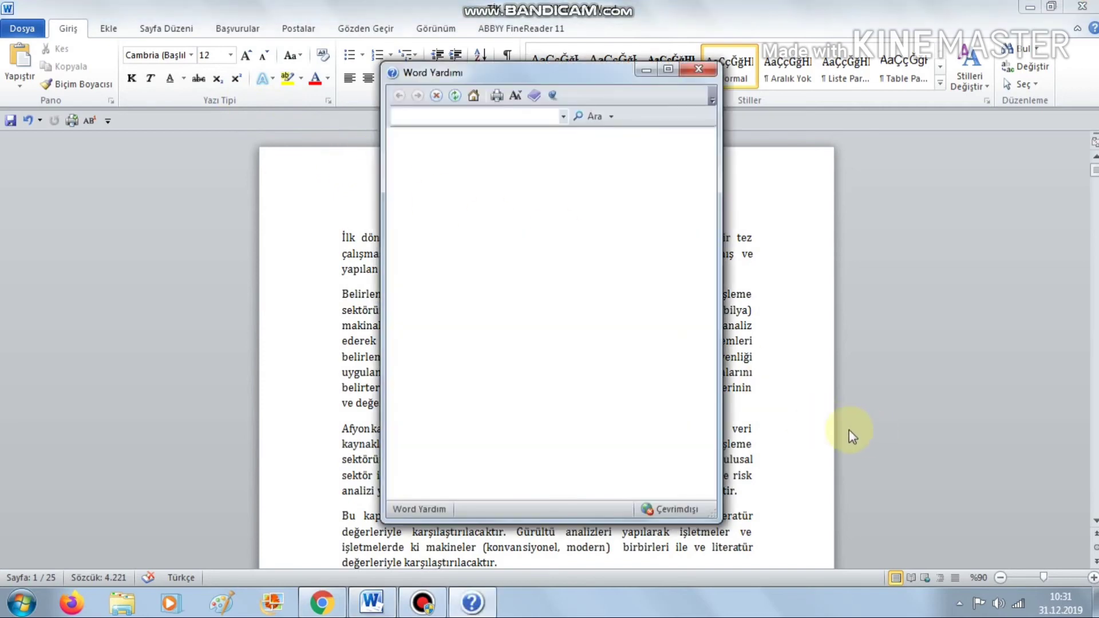
click(582, 104)
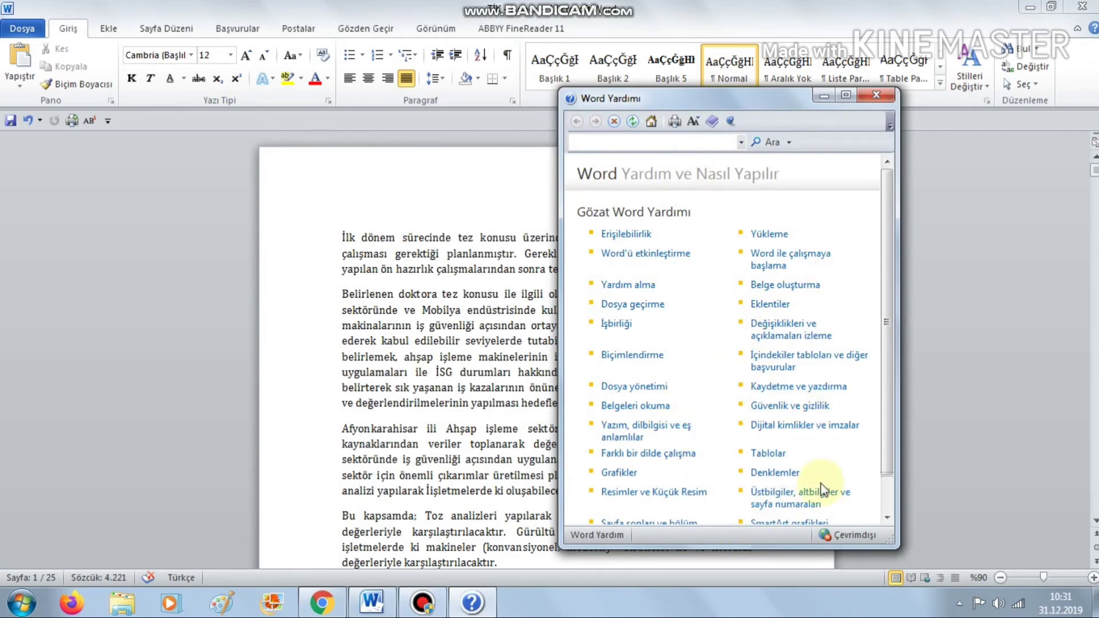
click(767, 453)
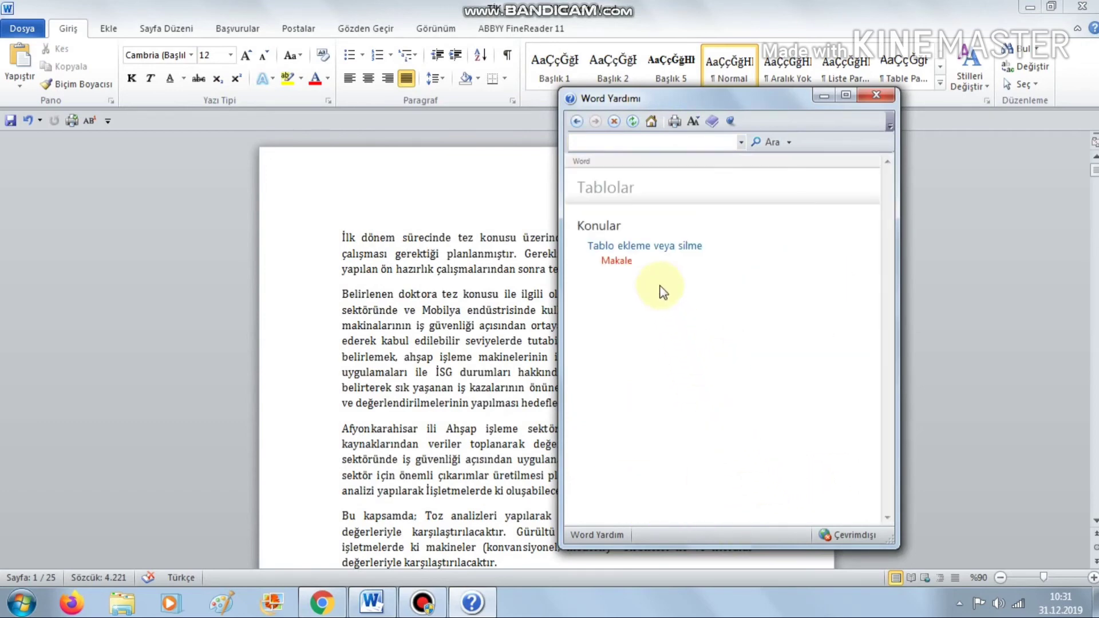
click(662, 246)
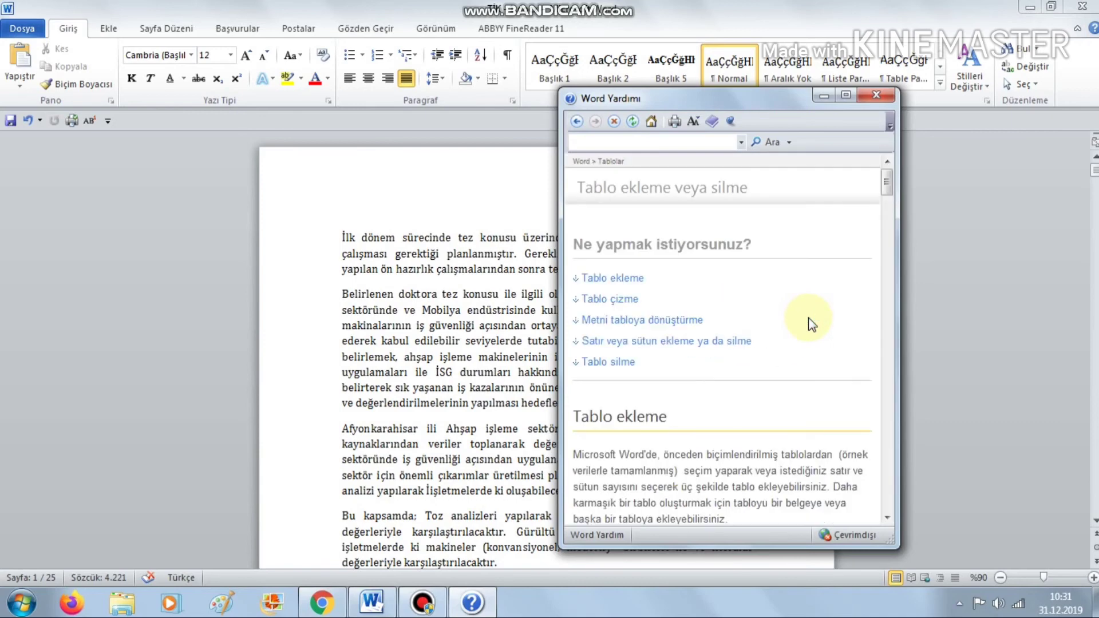
Step: Read through the adding or deleting tables article to the end, then close the Help window
scroll(741, 382, down, 1)
scroll(740, 403, down, 1)
scroll(714, 395, down, 1)
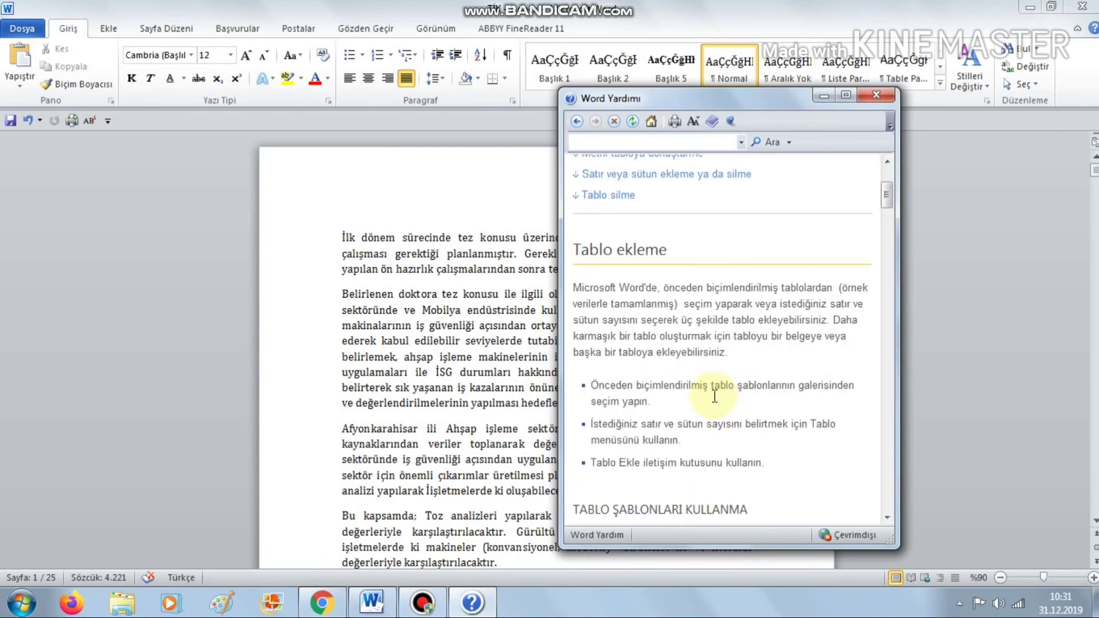
scroll(714, 395, down, 1)
scroll(715, 398, down, 2)
scroll(721, 403, down, 3)
scroll(726, 409, down, 1)
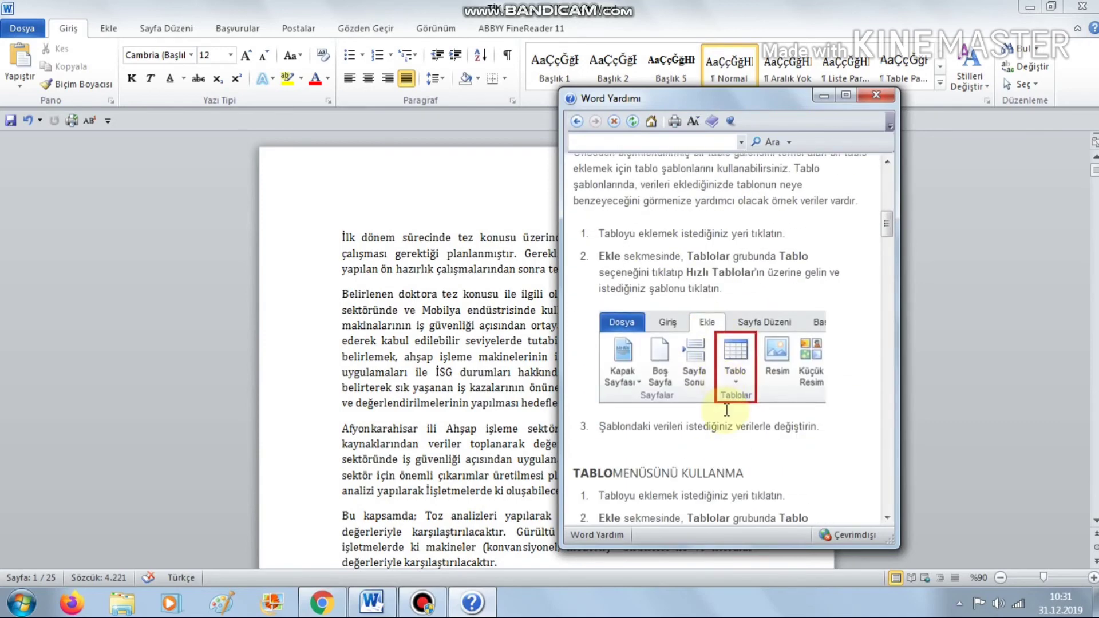
scroll(721, 407, down, 2)
scroll(675, 409, down, 1)
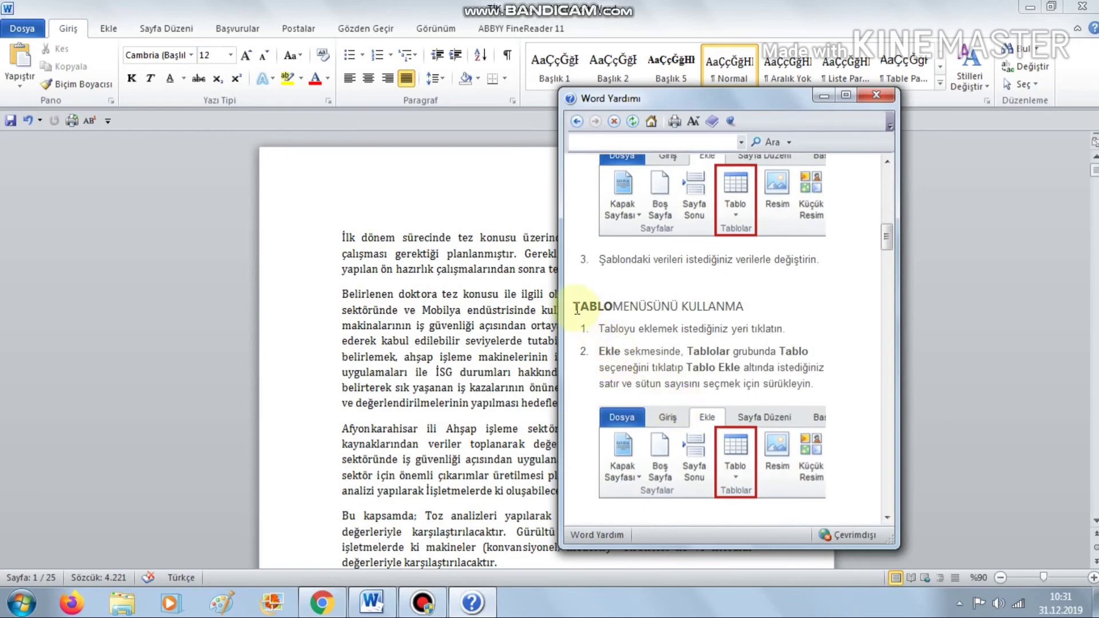
drag(577, 307, 756, 309)
scroll(769, 354, down, 1)
scroll(778, 383, down, 2)
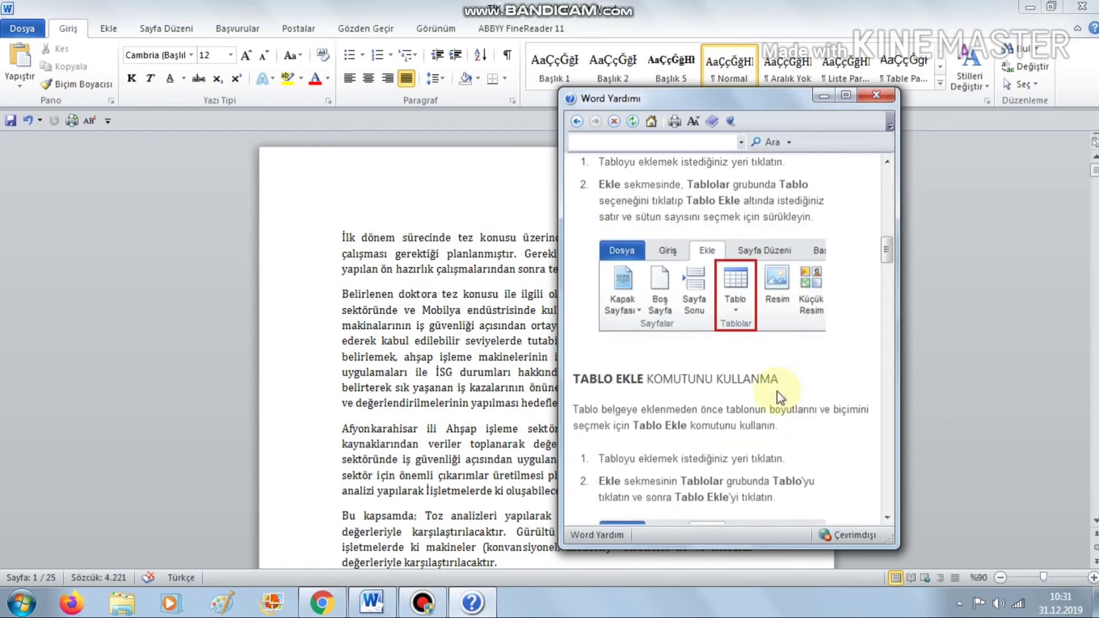
scroll(778, 394, down, 2)
scroll(774, 394, down, 3)
scroll(710, 395, down, 3)
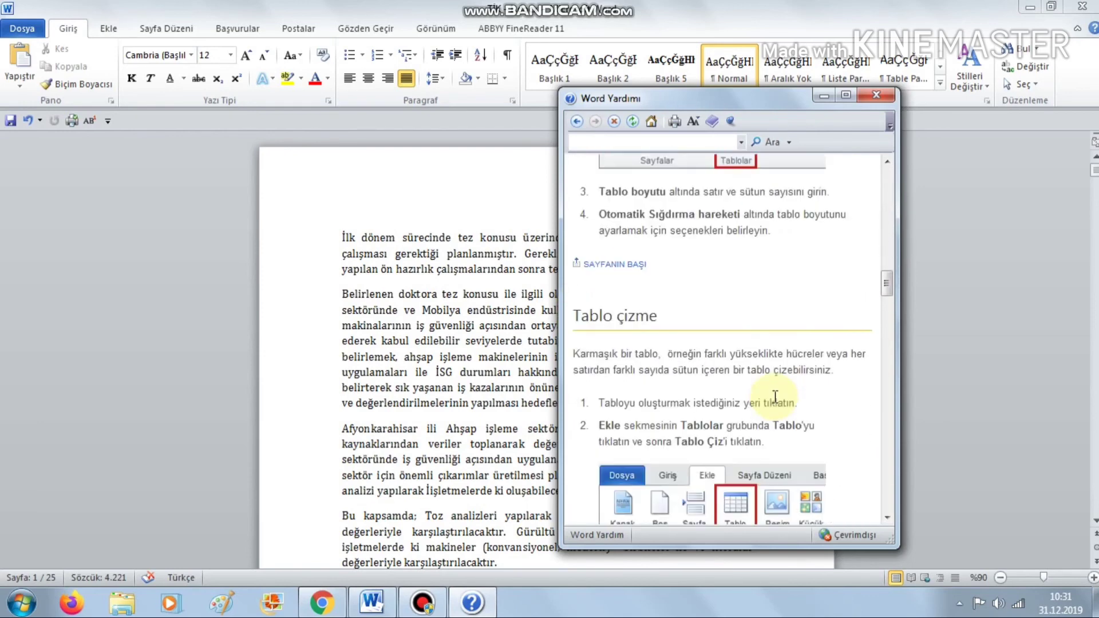
scroll(719, 400, down, 4)
scroll(726, 398, down, 4)
scroll(726, 400, down, 5)
scroll(728, 400, down, 4)
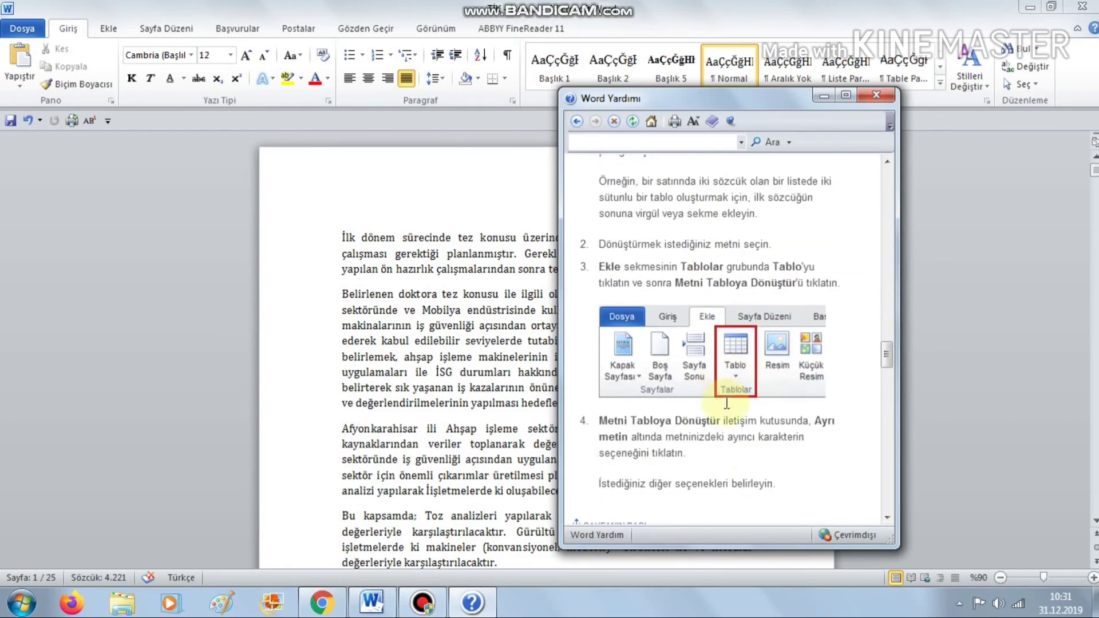
scroll(730, 399, down, 4)
scroll(732, 399, down, 4)
scroll(731, 399, down, 2)
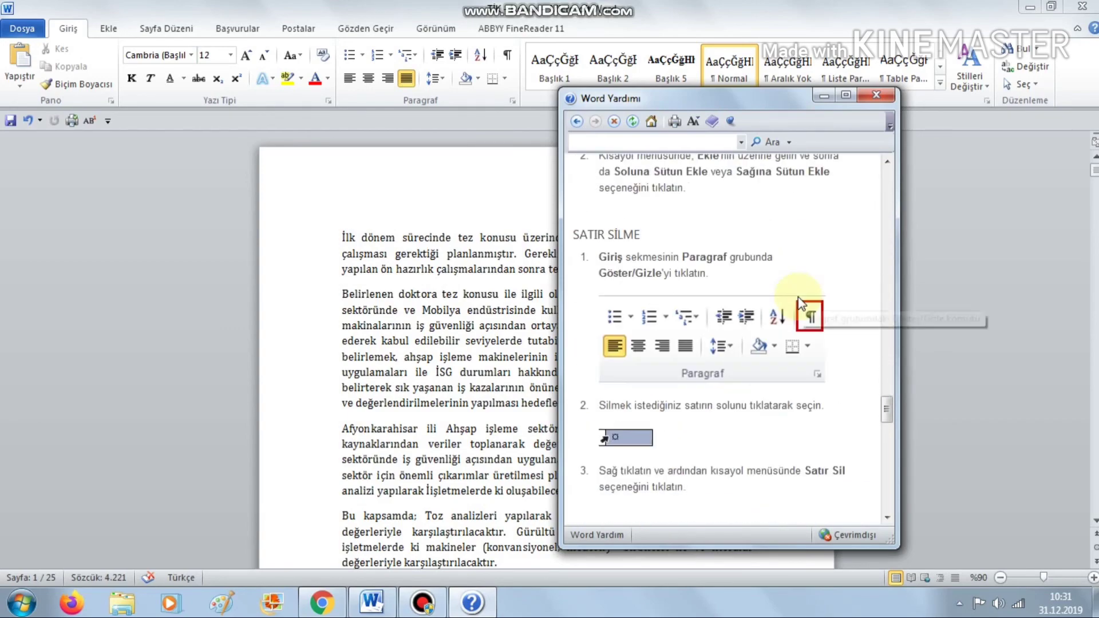
scroll(802, 312, down, 4)
scroll(797, 314, down, 2)
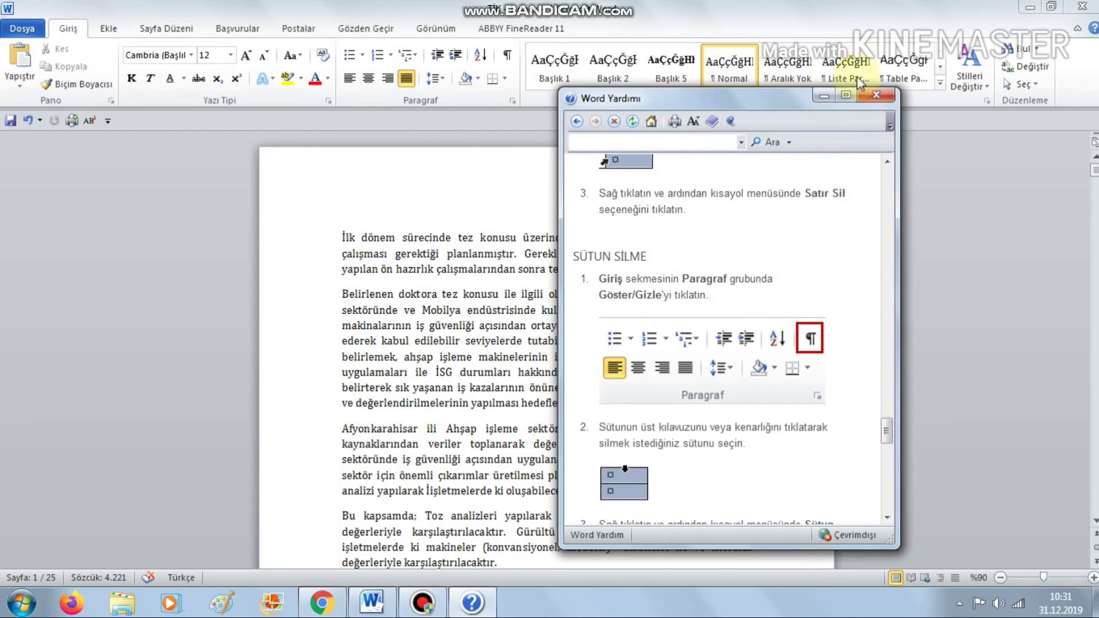
click(876, 95)
click(22, 28)
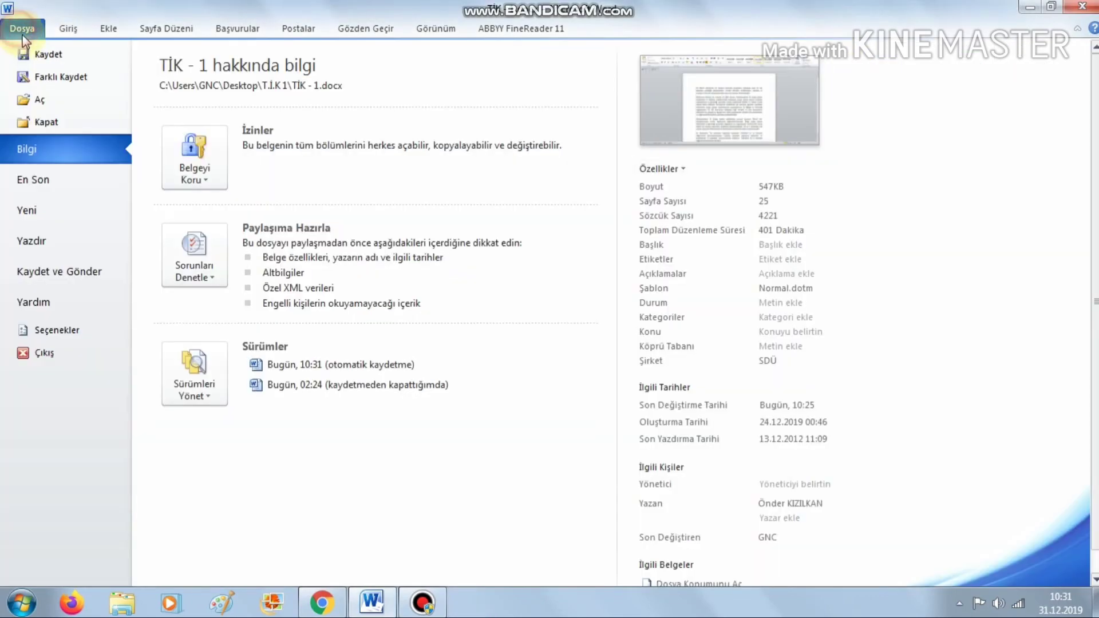
click(69, 299)
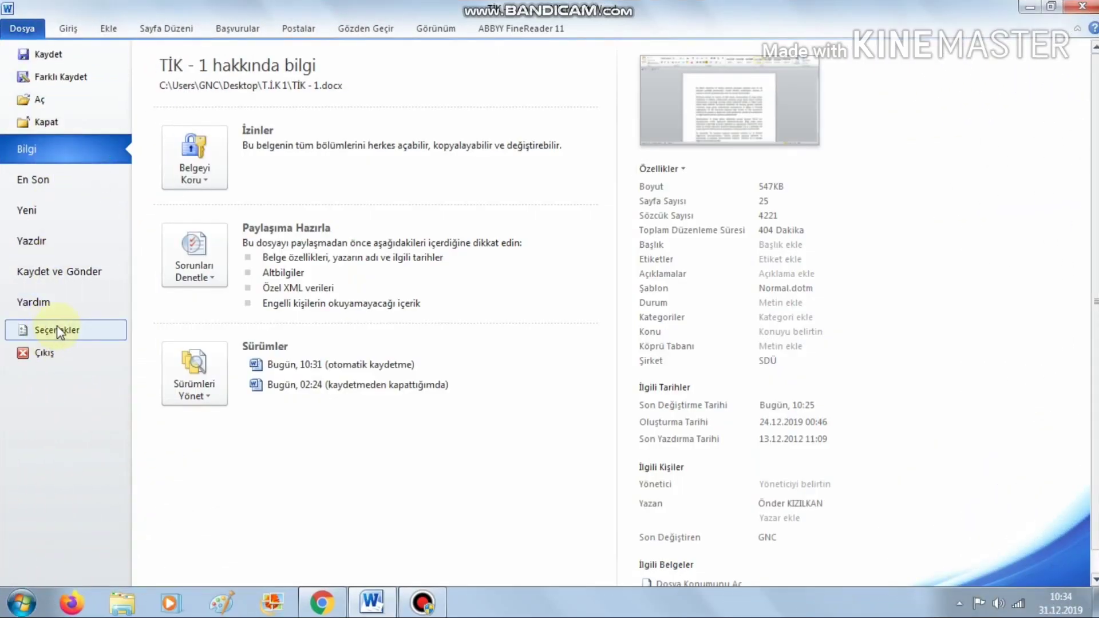
Step: In Word Options, replace the personalization User name with a new name, then go to Display
click(57, 330)
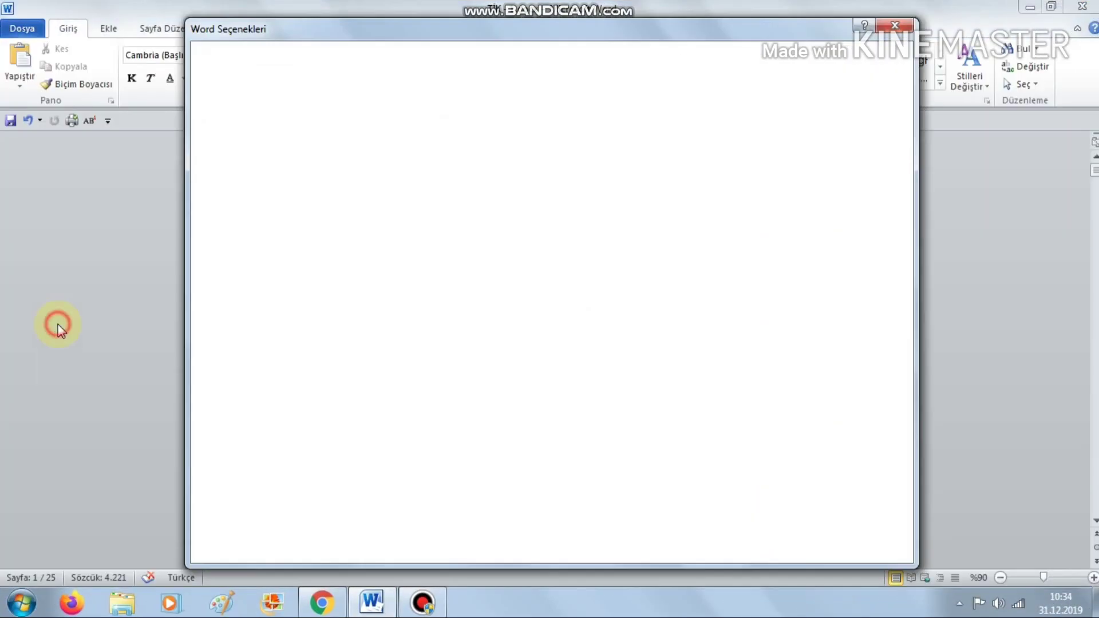
mouse_move(468, 295)
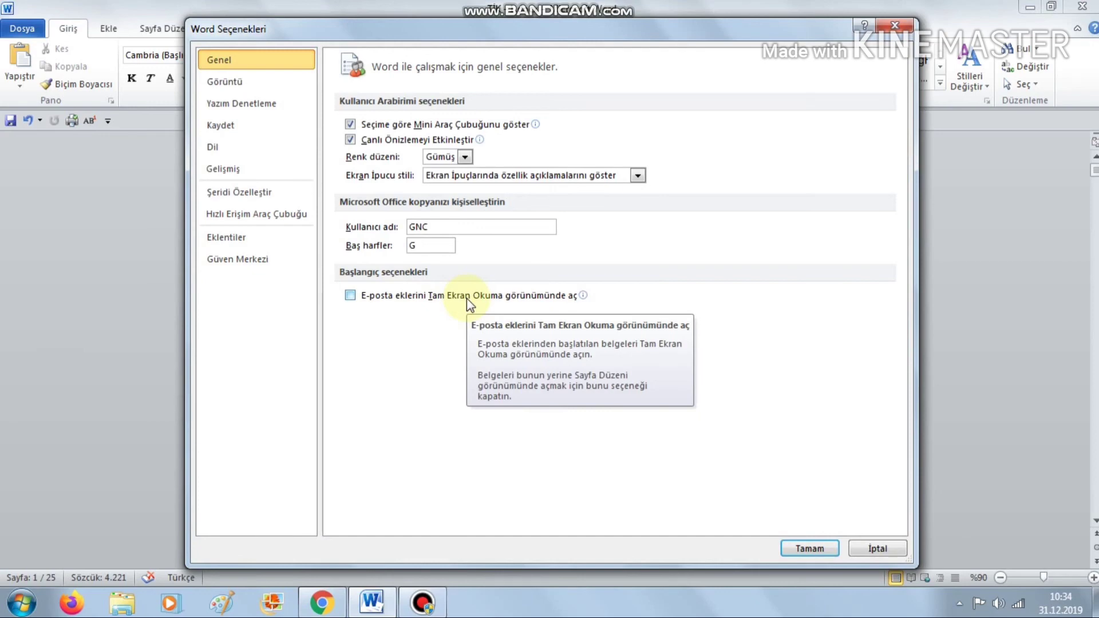
click(445, 225)
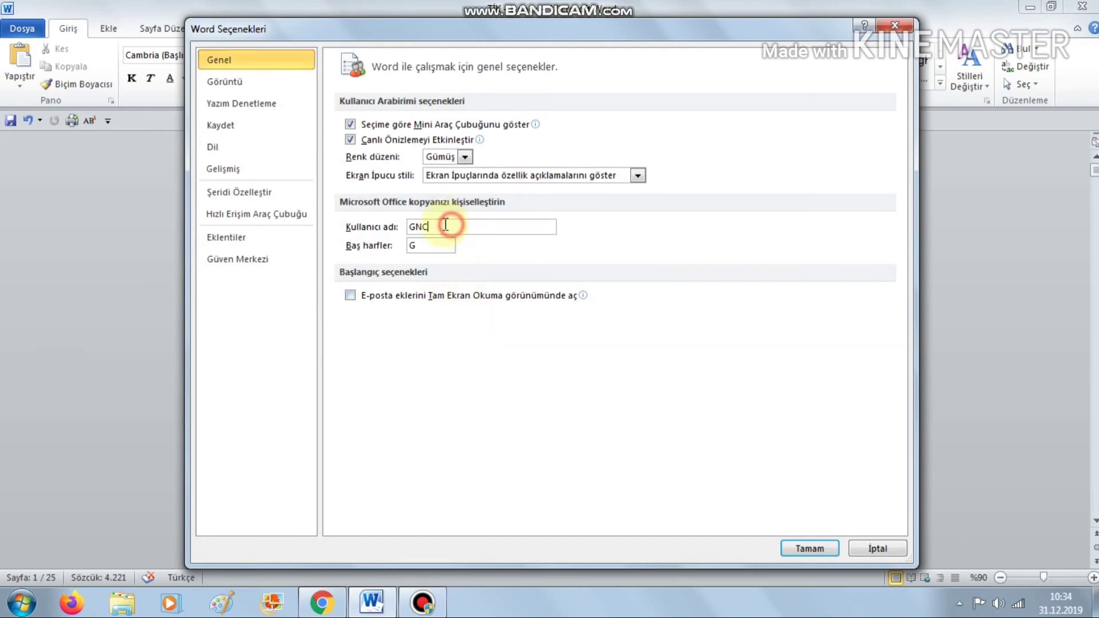
drag(446, 225, 404, 226)
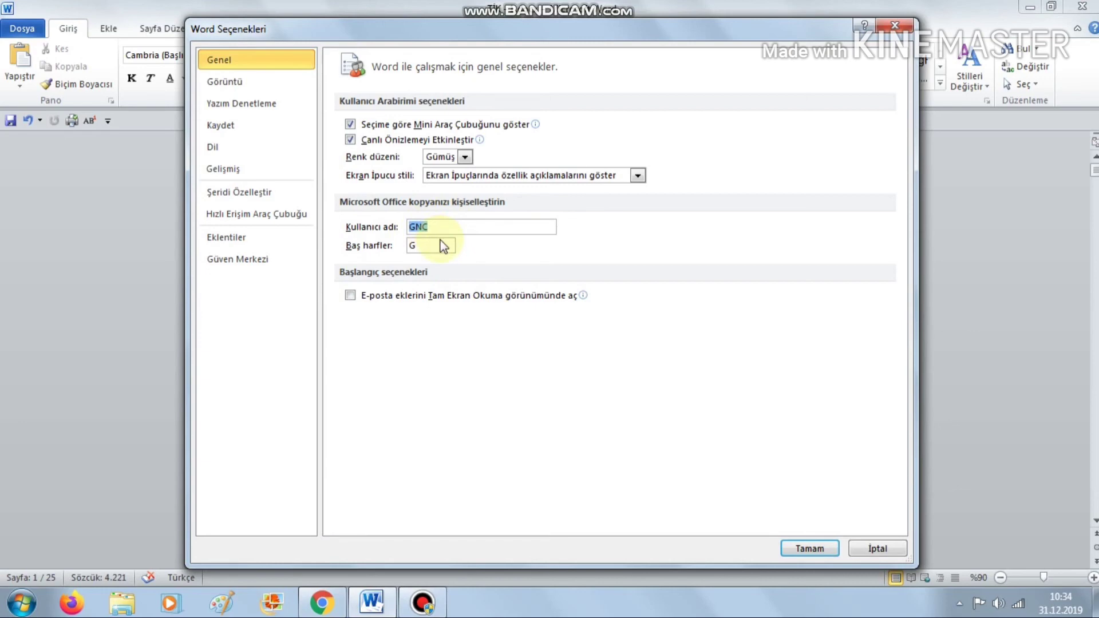
text(genç)
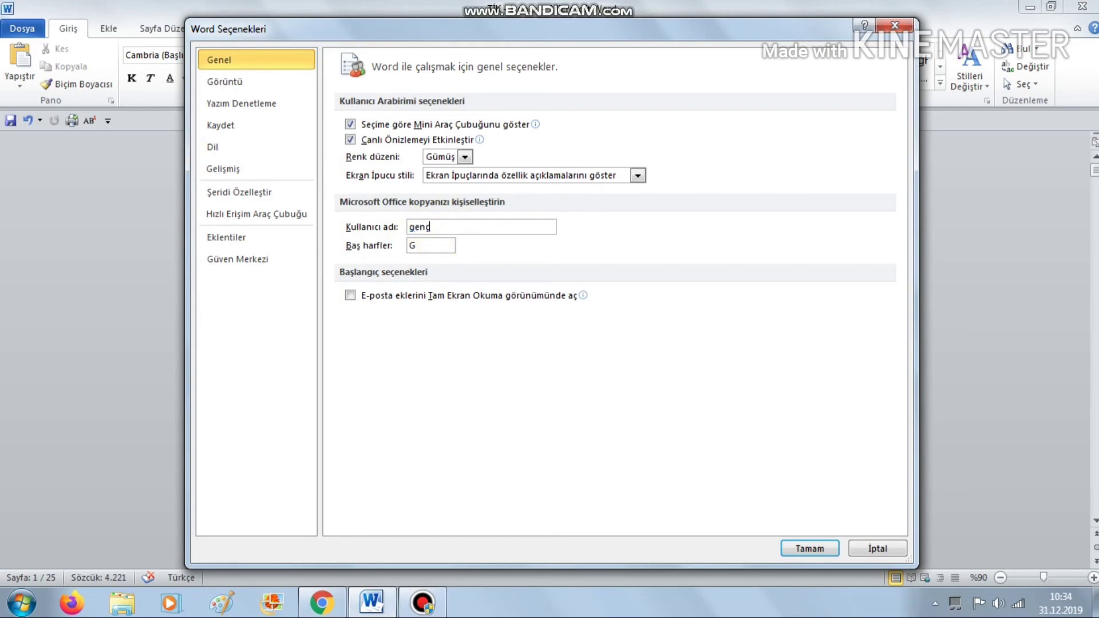
click(611, 411)
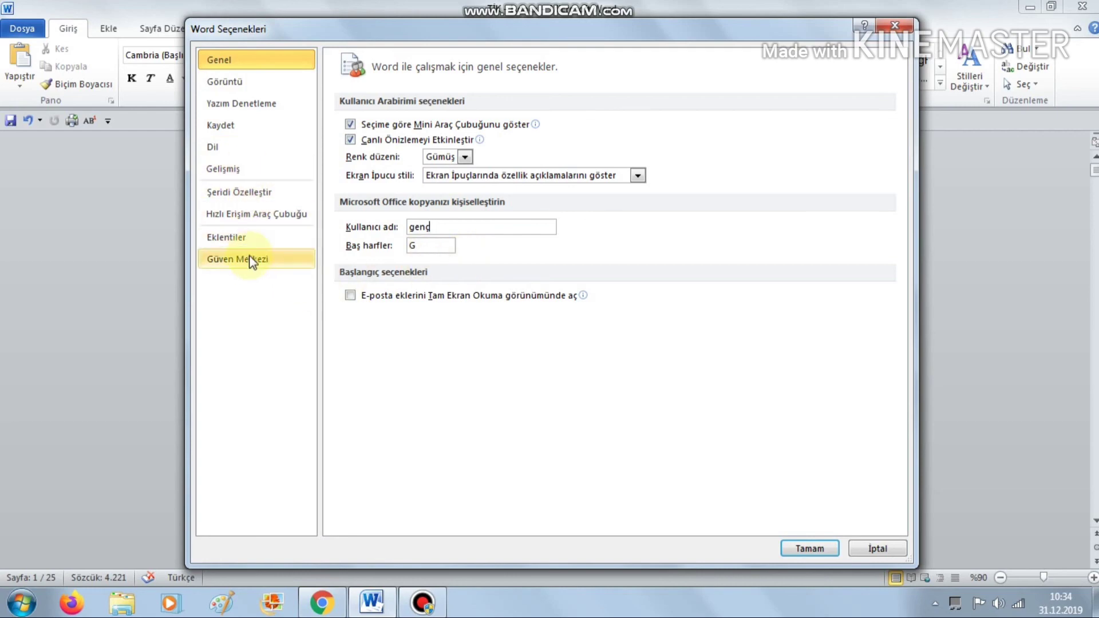
click(226, 81)
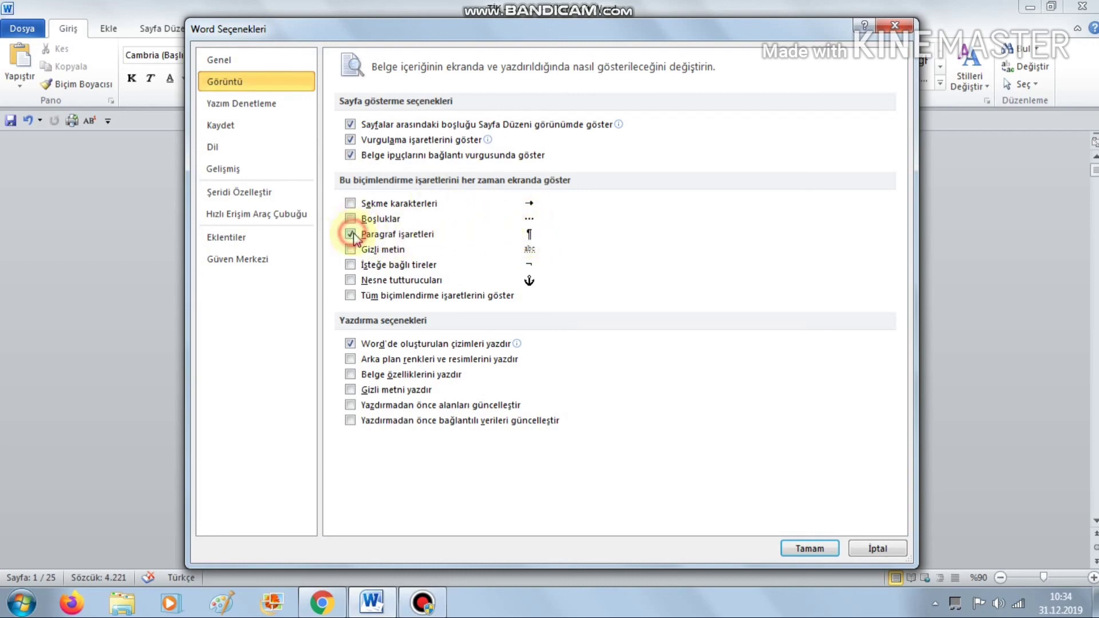
Step: Browse the Proofing, Save, Language, Advanced, Quick Access Toolbar and Add-ins option pages
click(532, 240)
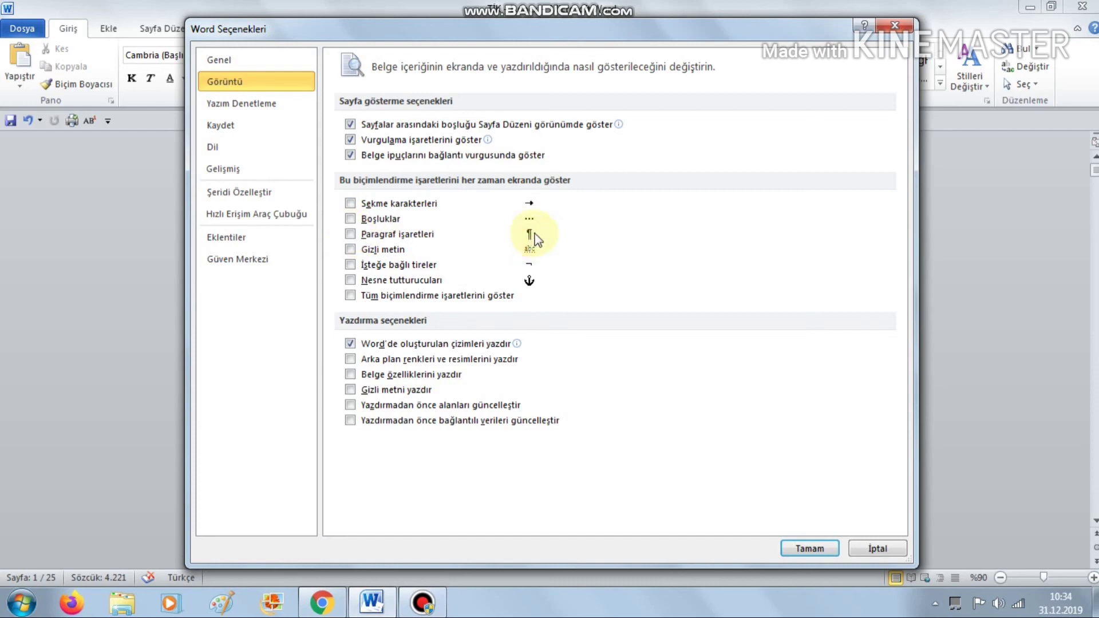
click(220, 123)
click(234, 105)
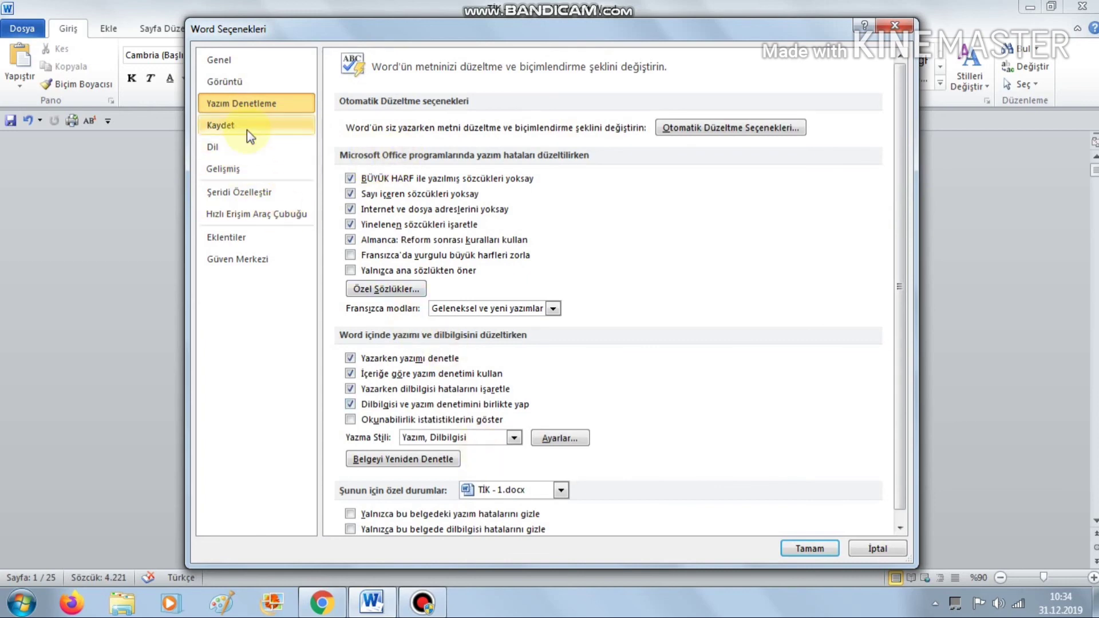
click(247, 130)
click(243, 145)
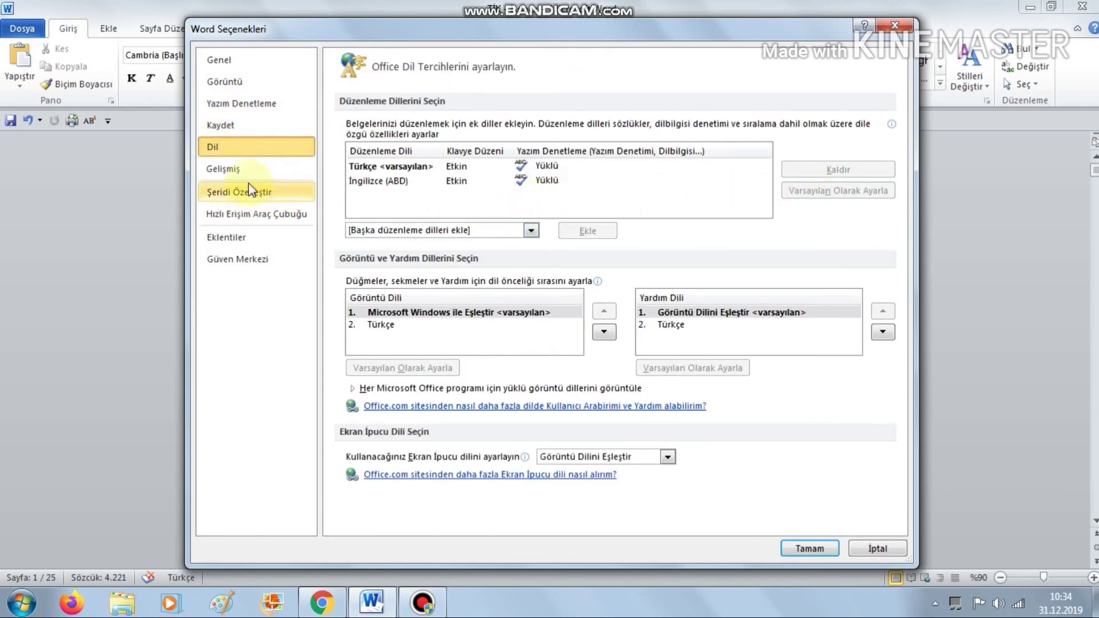
click(248, 167)
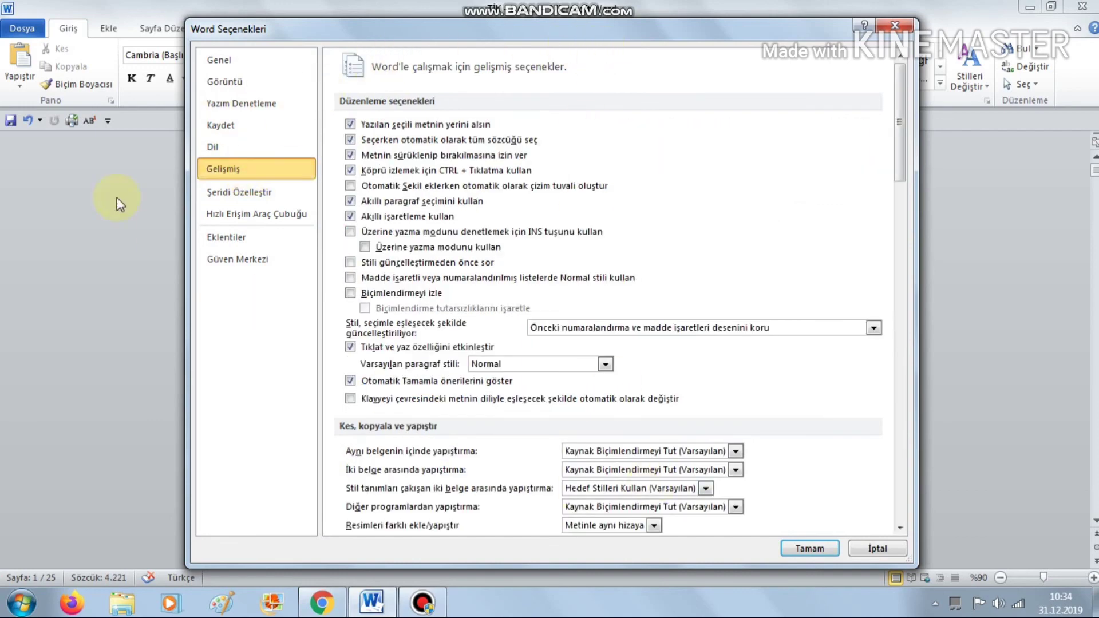
click(263, 214)
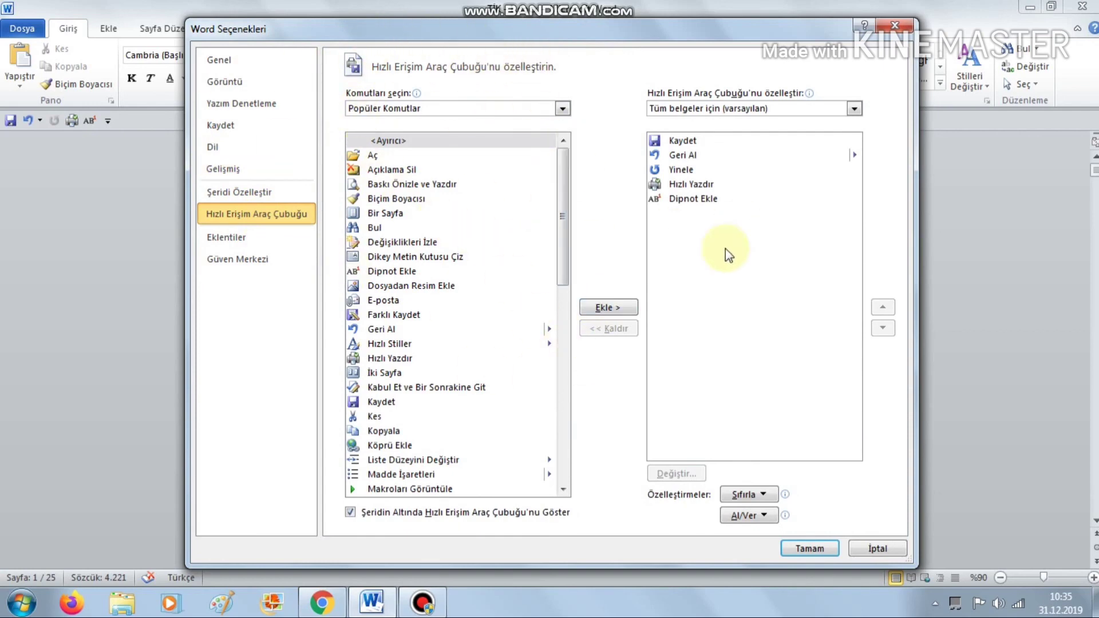
click(208, 236)
click(249, 259)
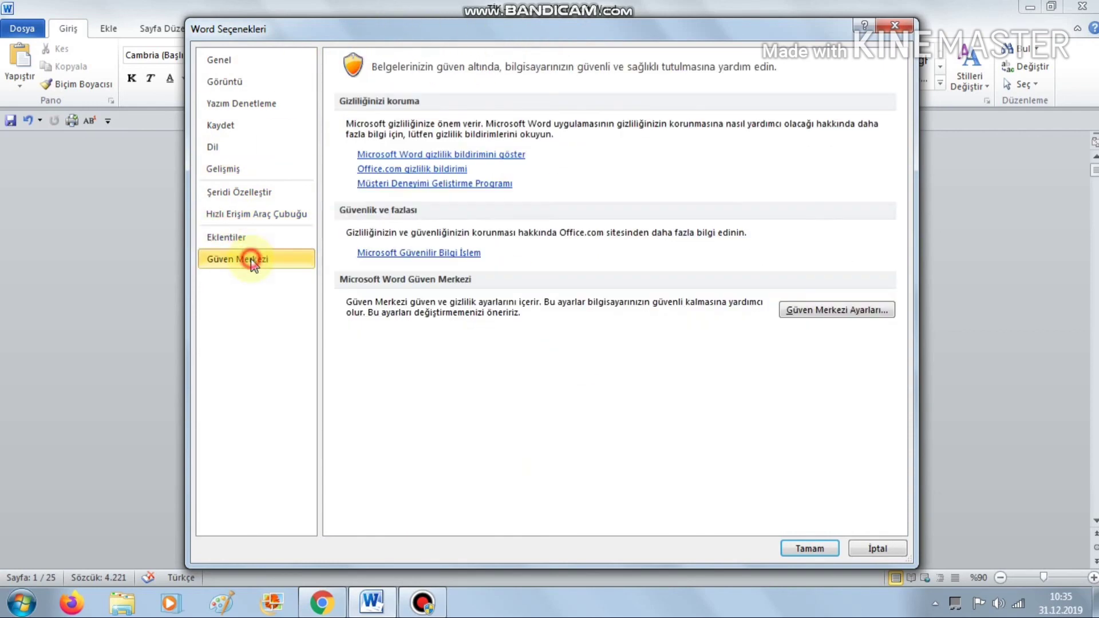
click(782, 315)
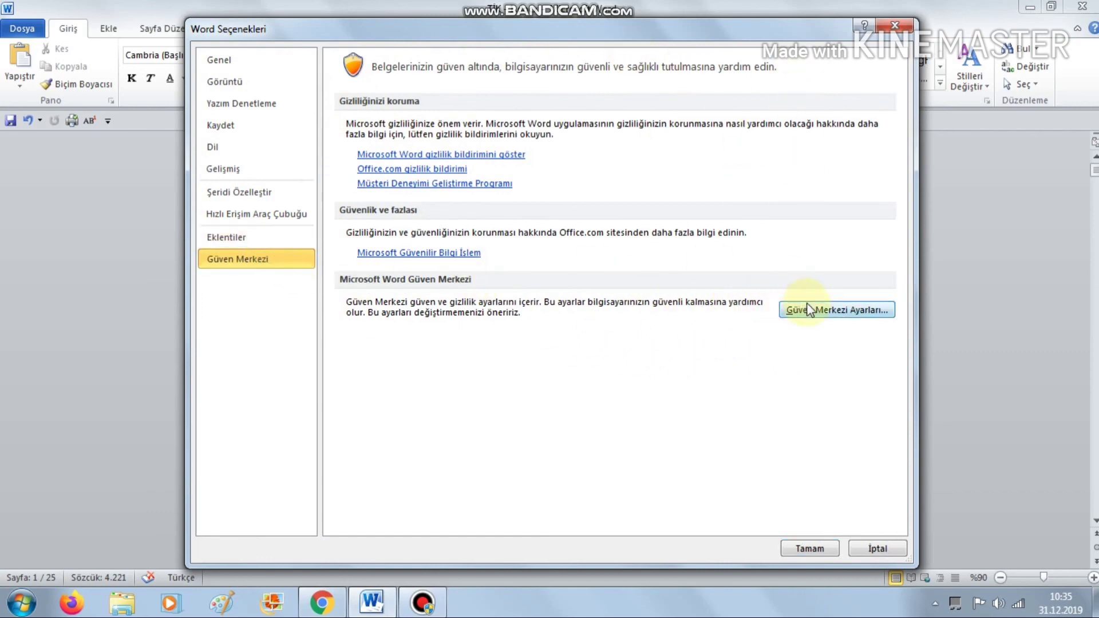
click(835, 309)
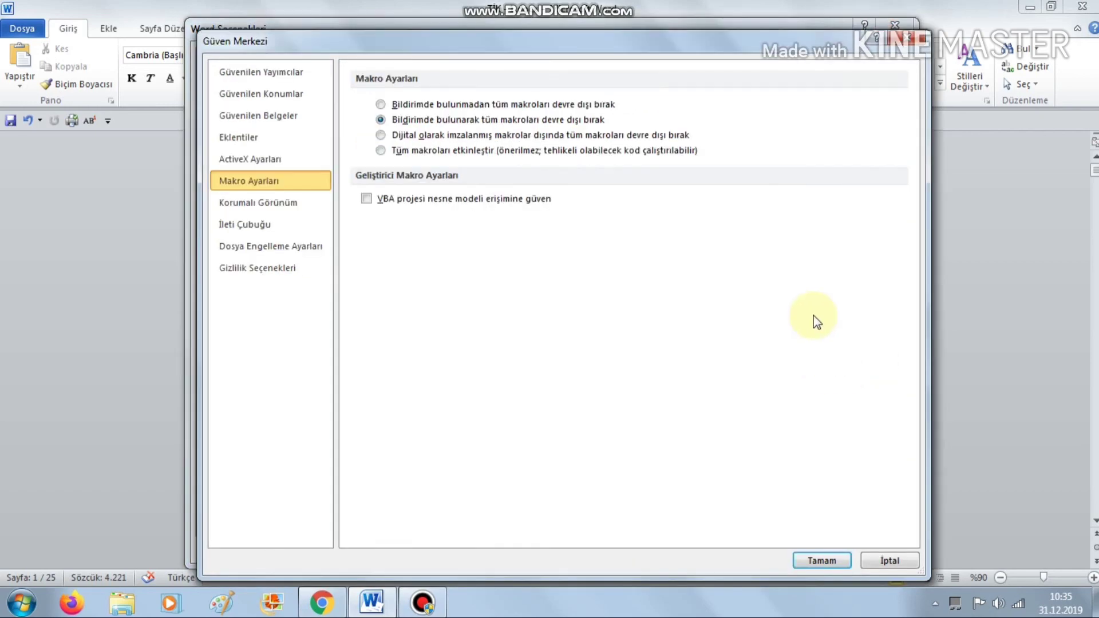
click(263, 203)
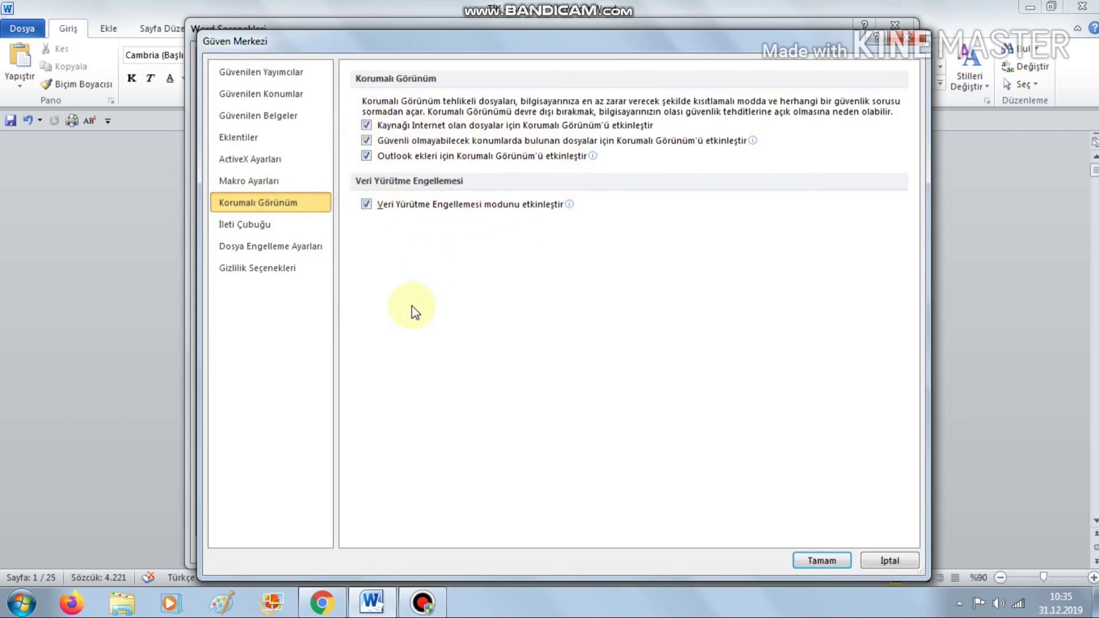
click(890, 561)
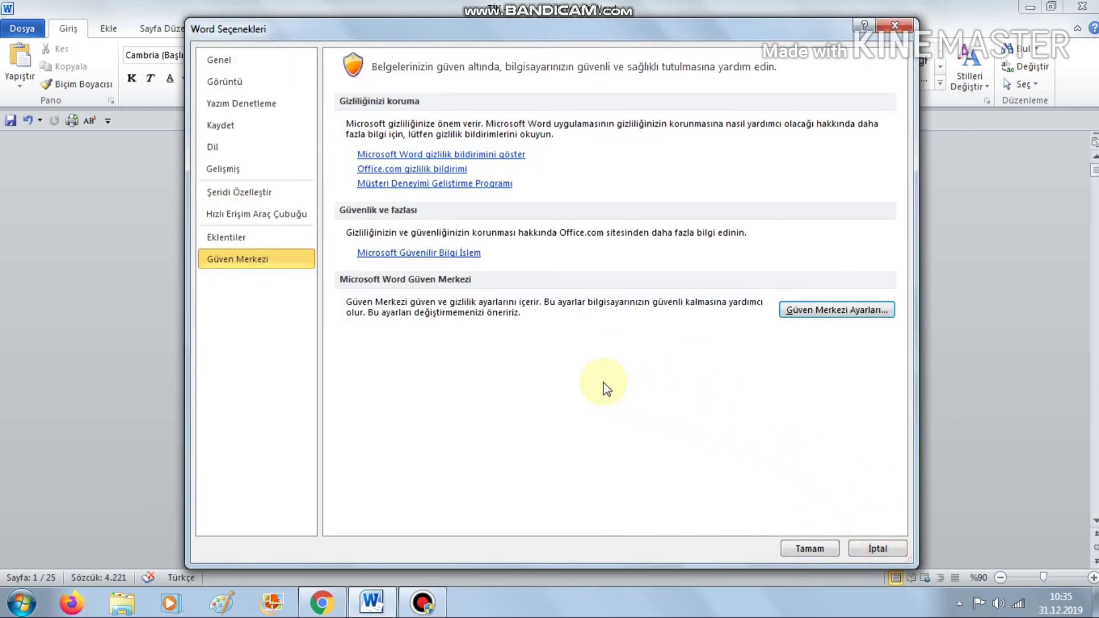